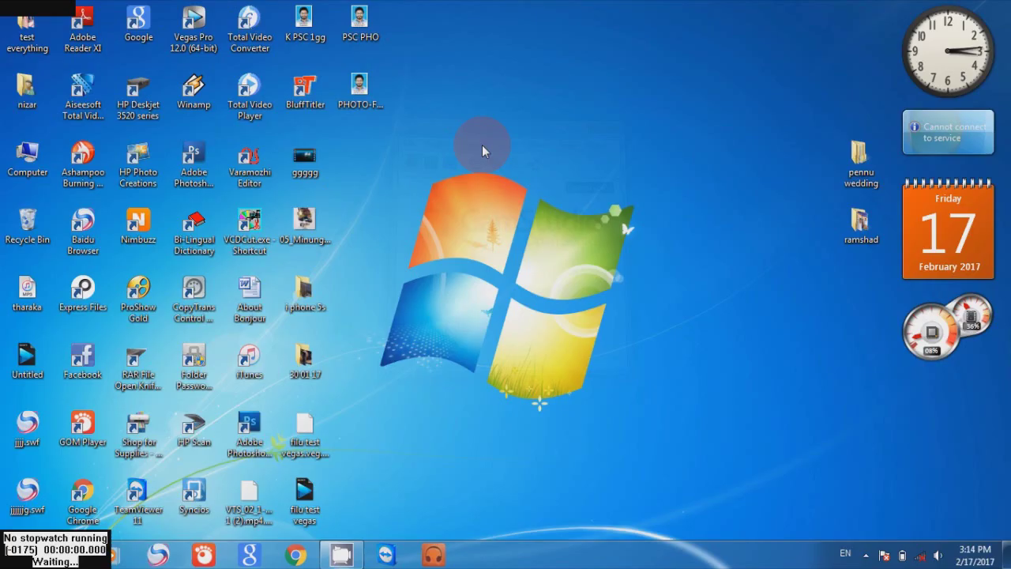
Launch Adobe Photoshop CS3 Extended from its desktop shortcut
click(201, 165)
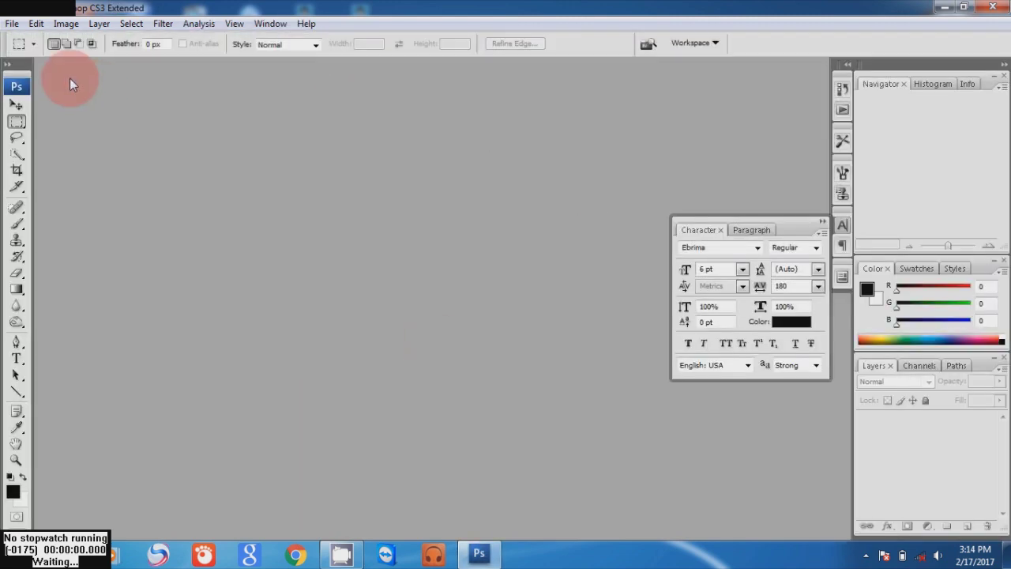
Create a new 150 × 200 px document at 200 ppi, RGB color, white background
click(13, 24)
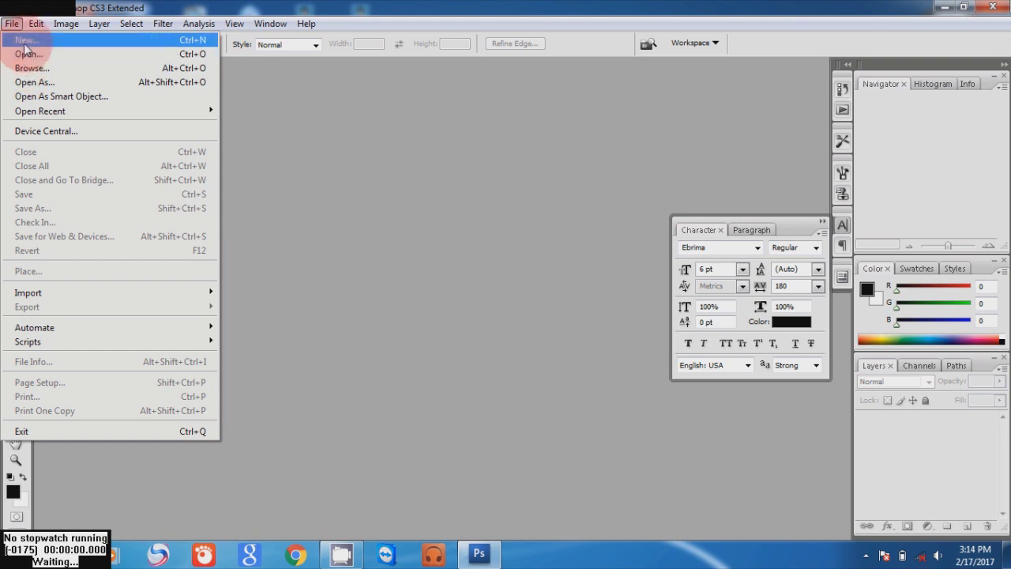
click(16, 39)
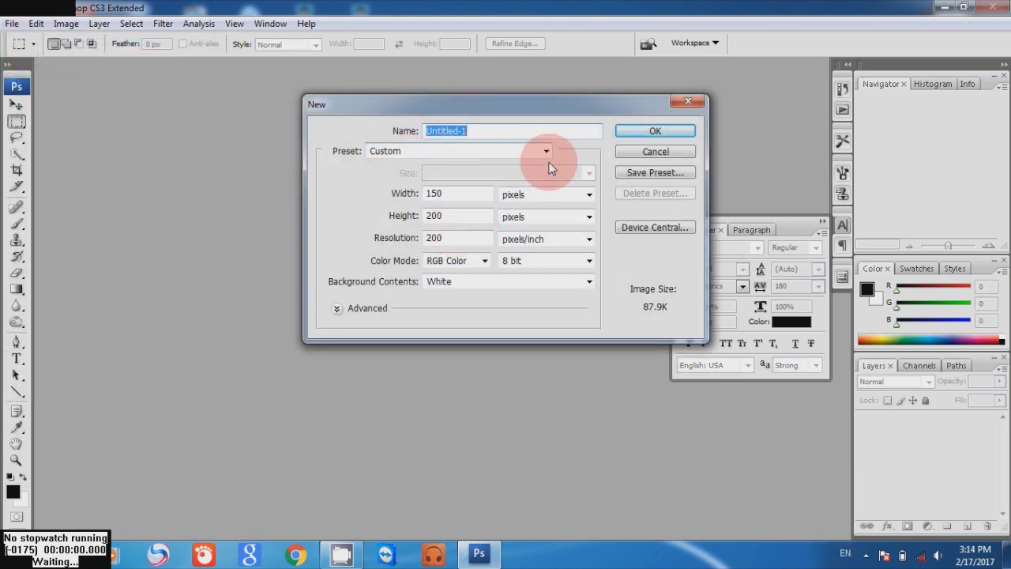
double_click(441, 196)
double_click(442, 216)
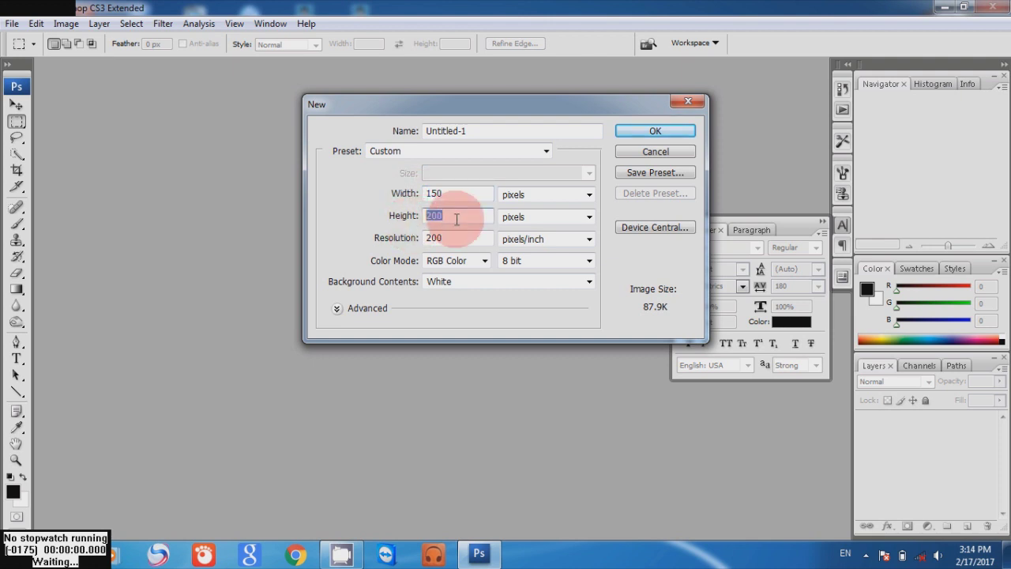
click(589, 195)
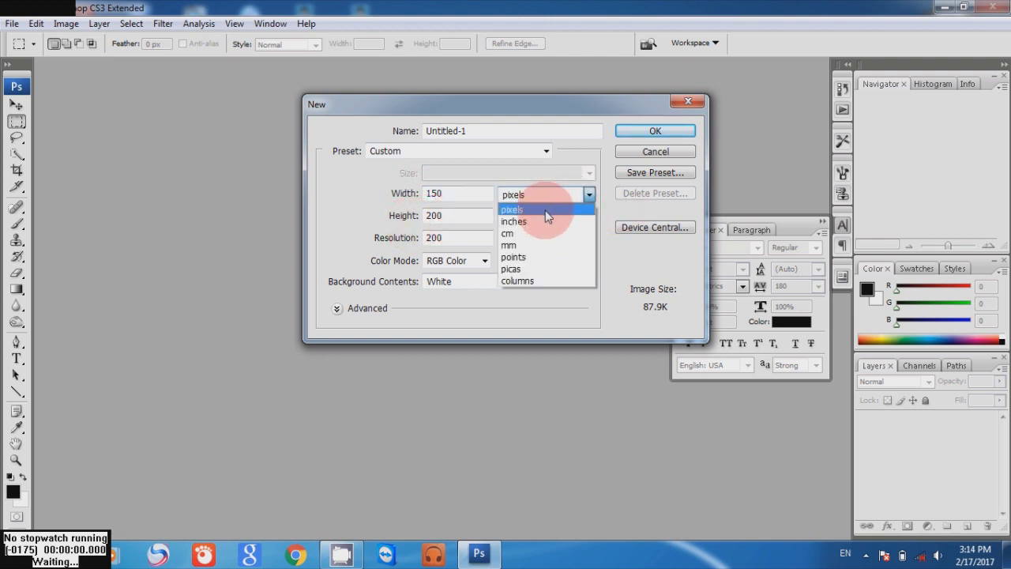
click(545, 210)
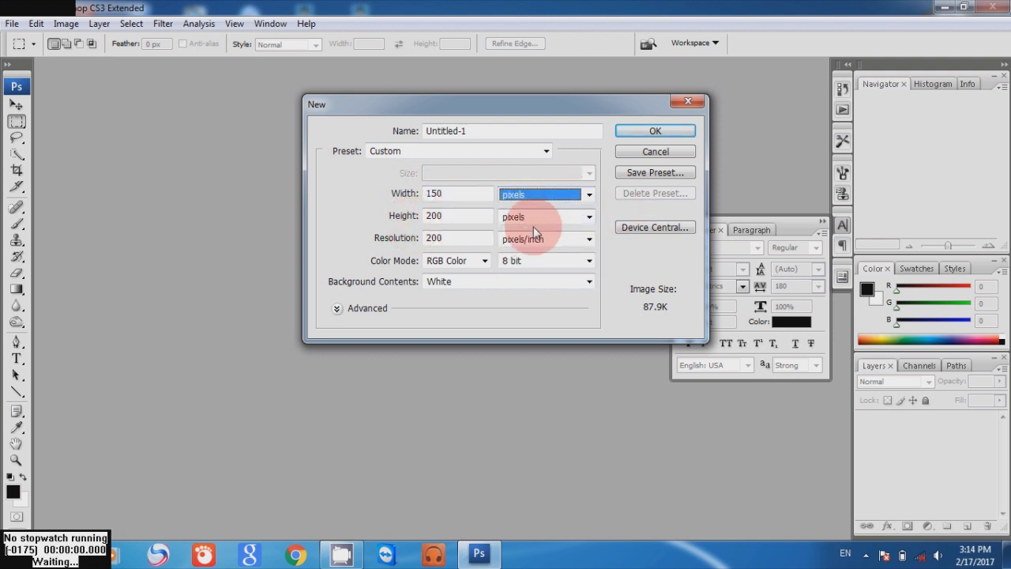
double_click(454, 240)
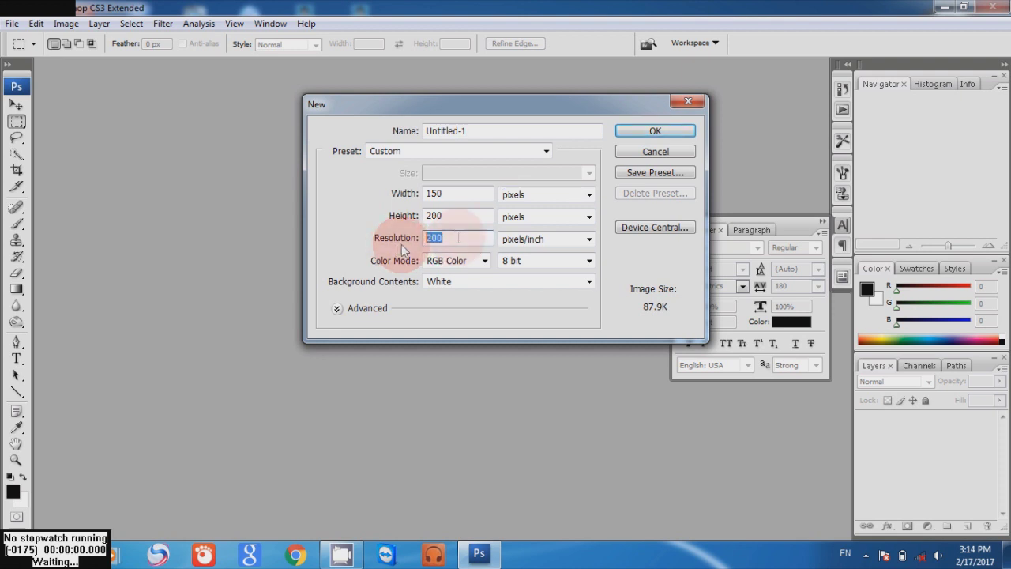
click(484, 262)
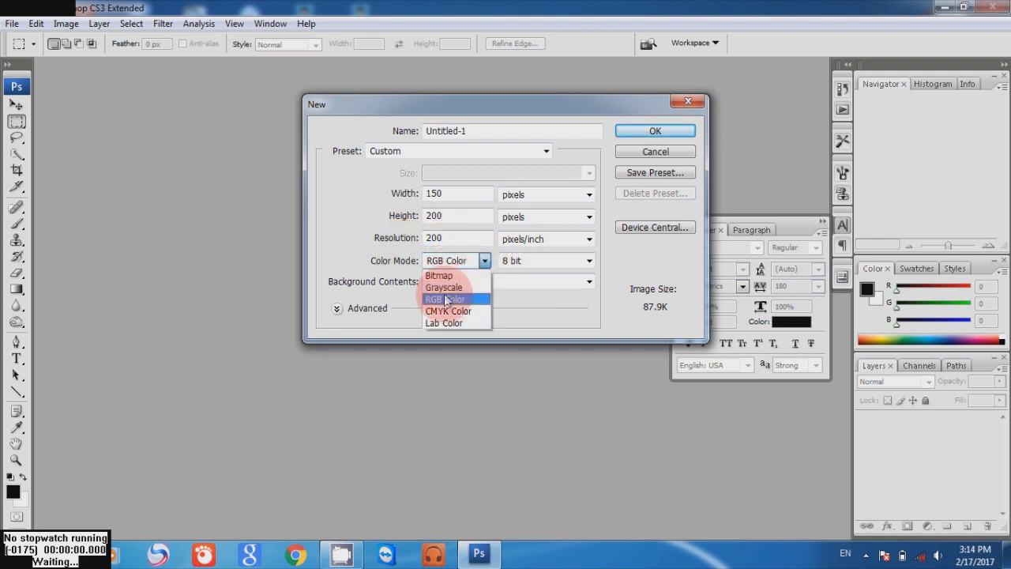
click(447, 300)
click(586, 281)
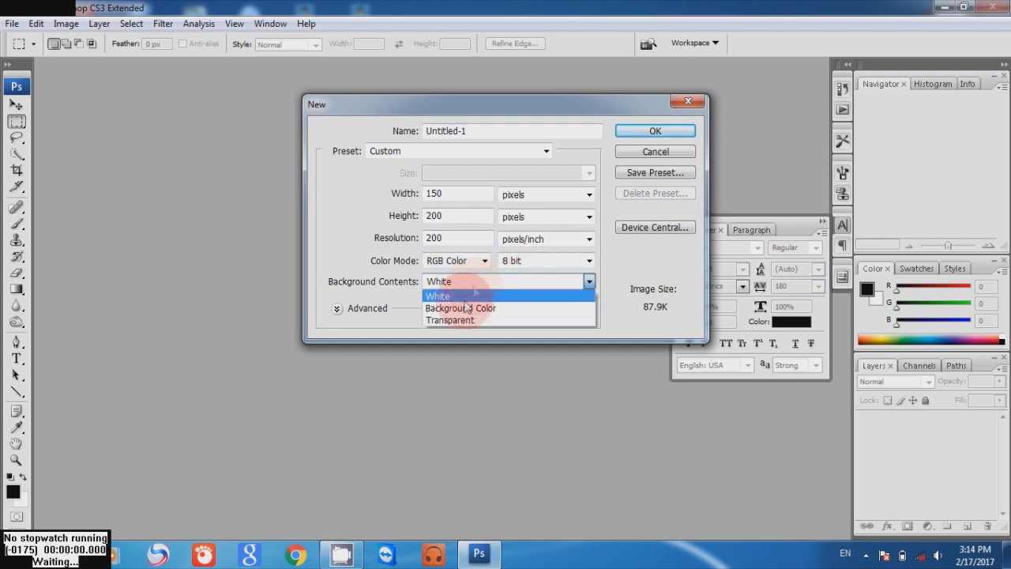
click(454, 298)
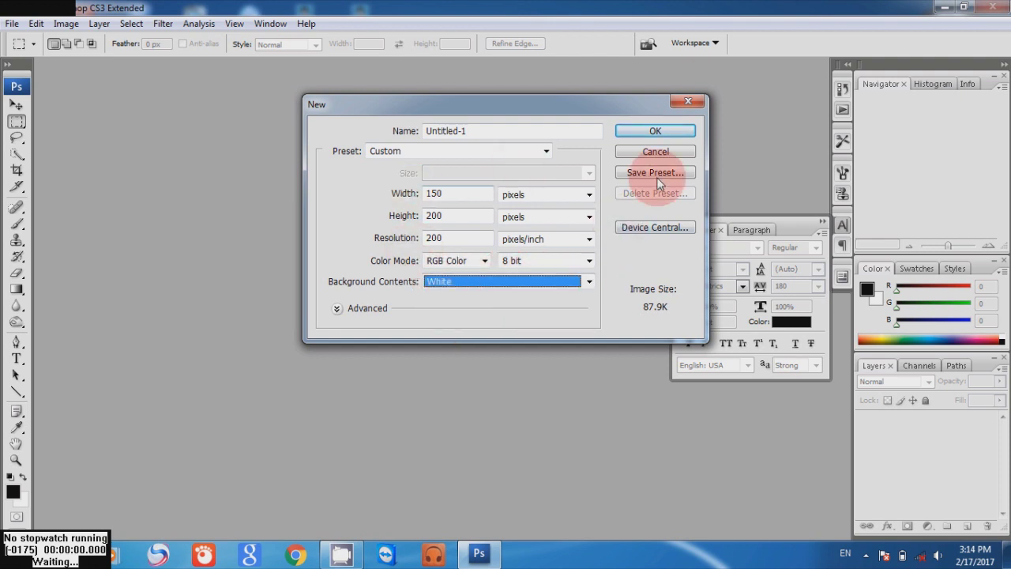
click(653, 136)
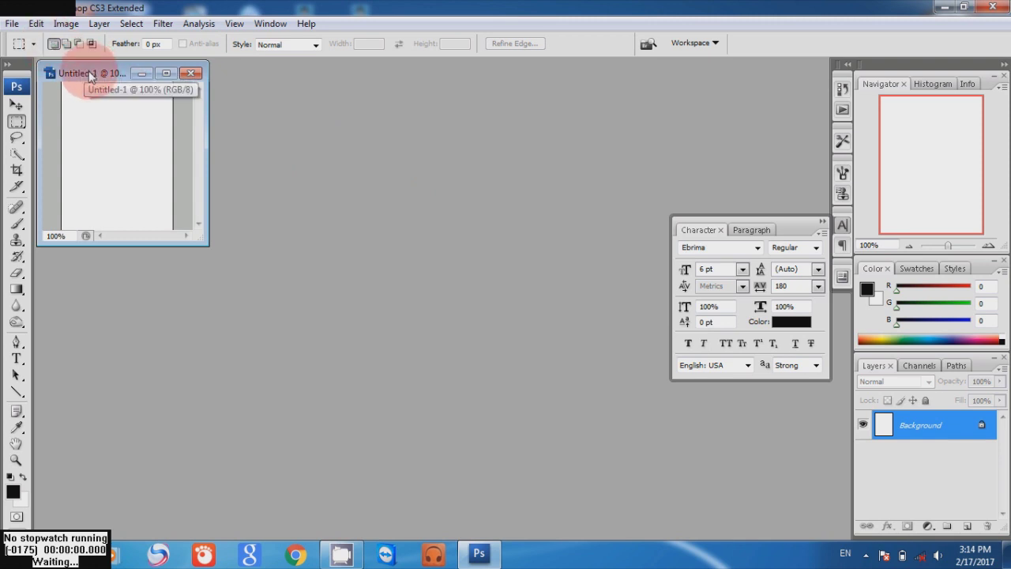
Enlarge the Untitled-1 window and open pkn.jpg from My Pictures > scan
drag(88, 74, 353, 92)
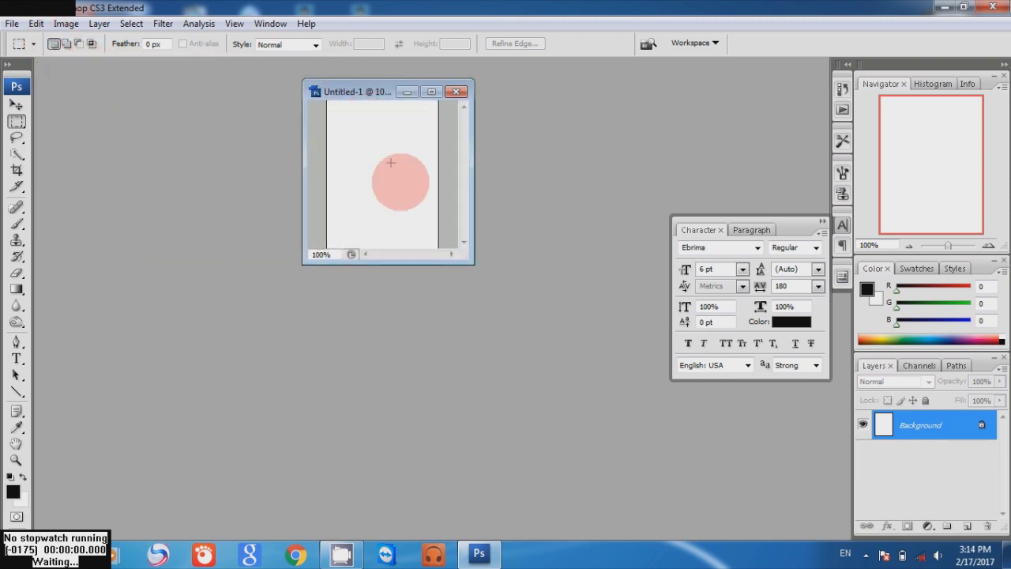
drag(477, 267, 567, 345)
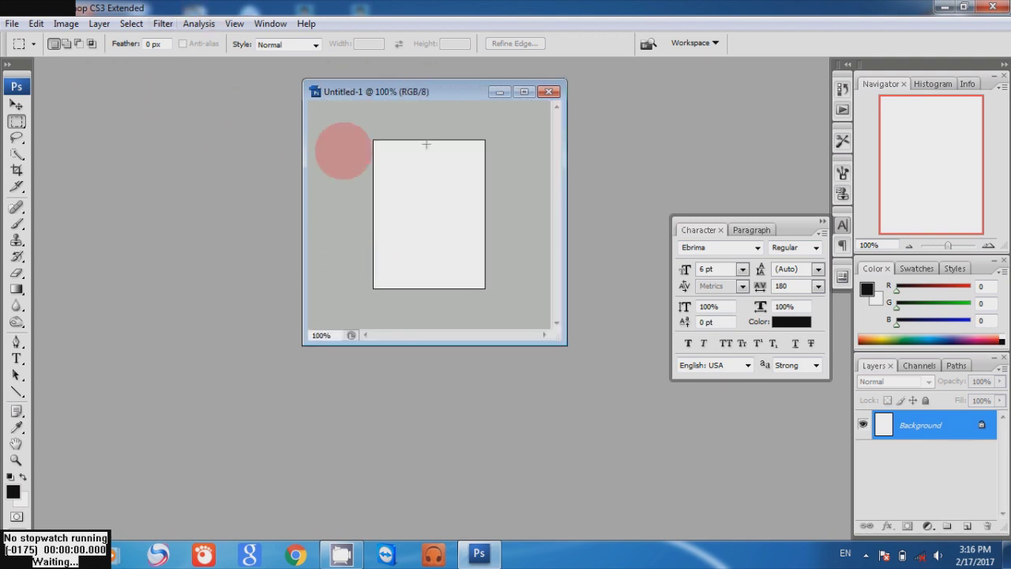
click(12, 24)
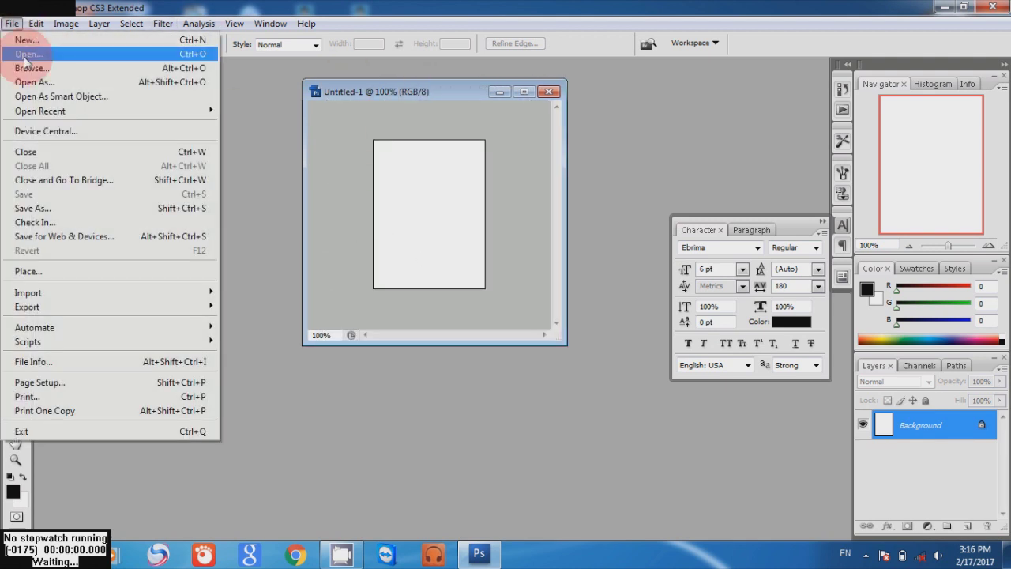
click(26, 45)
drag(821, 123, 813, 134)
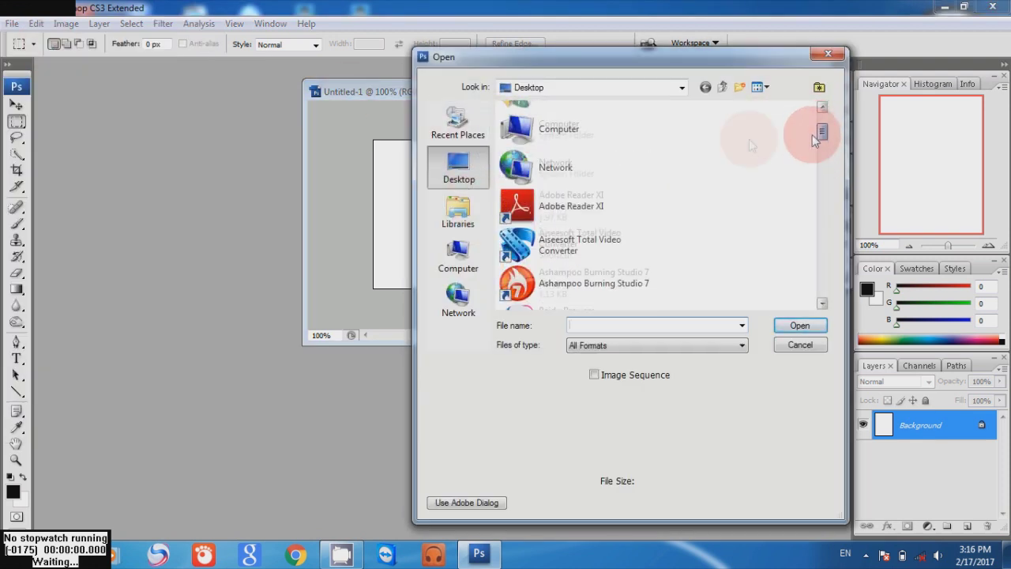
click(823, 107)
double_click(551, 204)
double_click(638, 289)
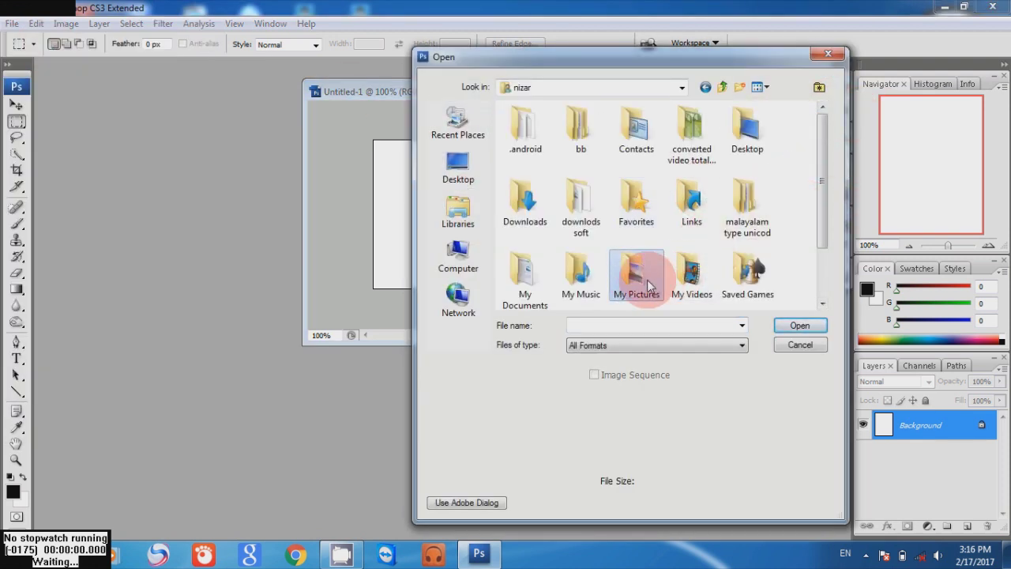
drag(822, 140, 498, 166)
double_click(531, 162)
double_click(711, 268)
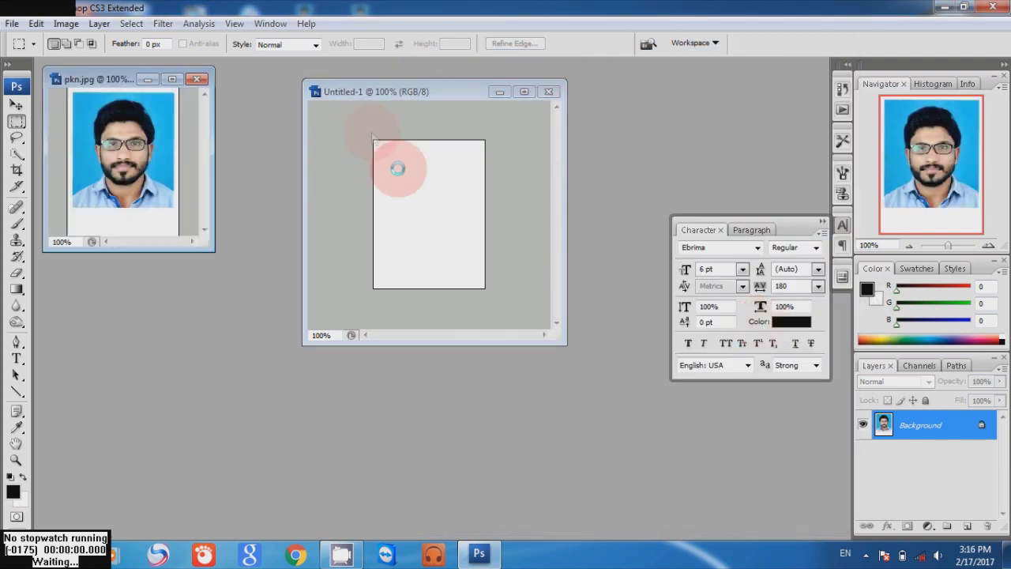
Drag the pkn.jpg photo into Untitled-1 near the top, then minimize pkn.jpg
click(17, 104)
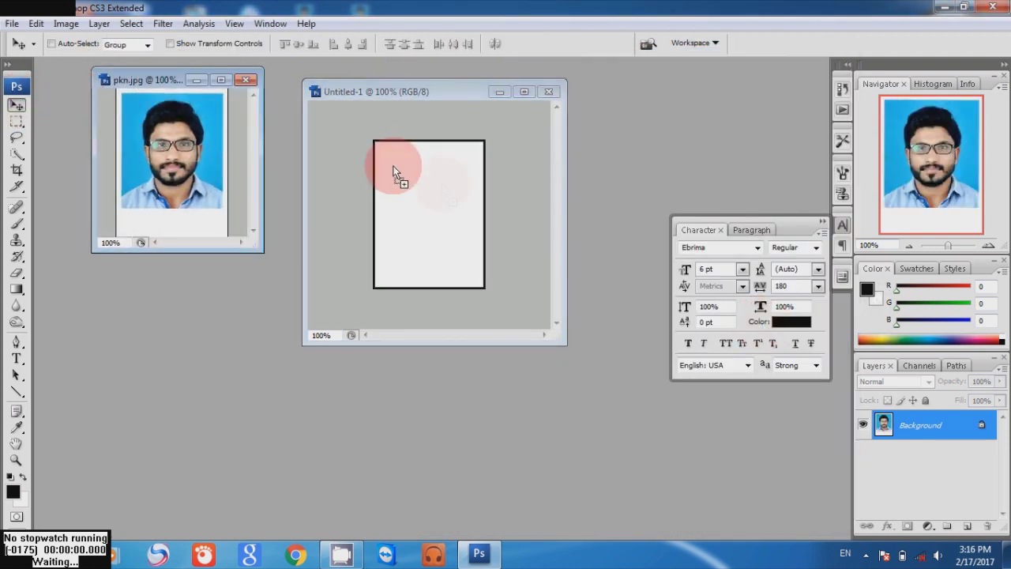
mouse_move(166, 147)
mouse_down()
mouse_move(410, 186)
mouse_move(443, 222)
mouse_up()
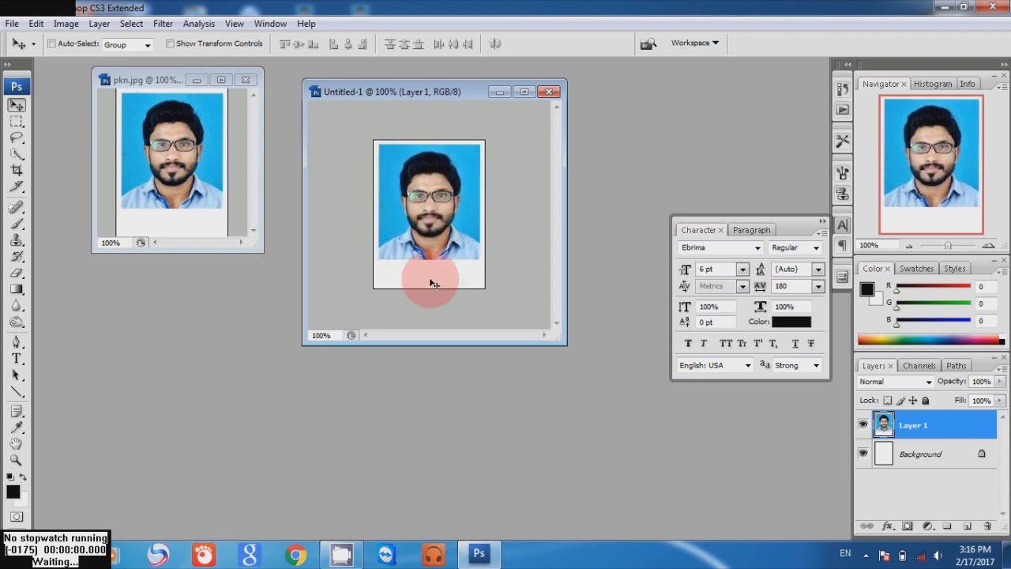
click(231, 83)
click(198, 81)
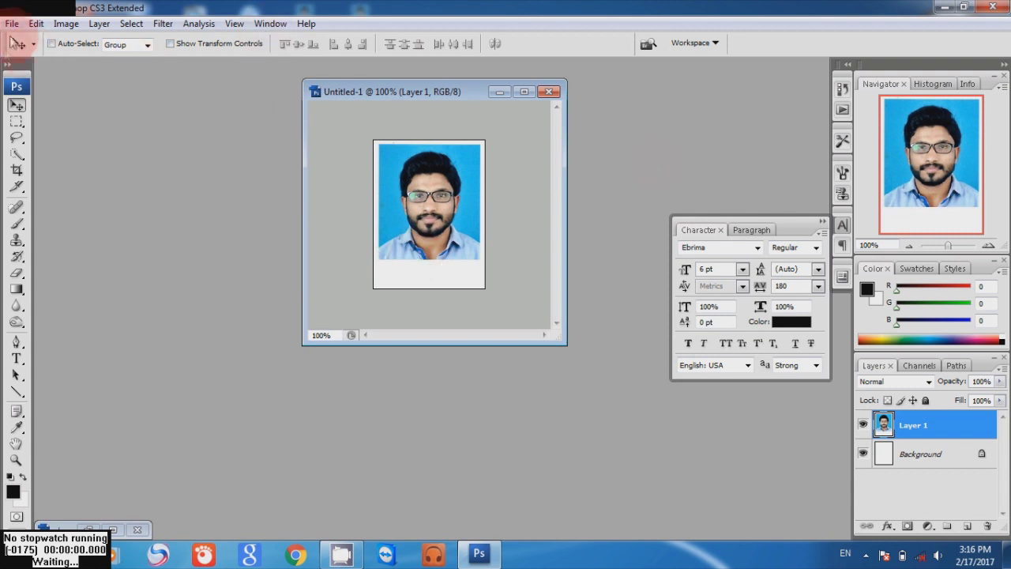
click(12, 24)
Raise the photo layer's midtones slightly with a single Curves point
click(257, 148)
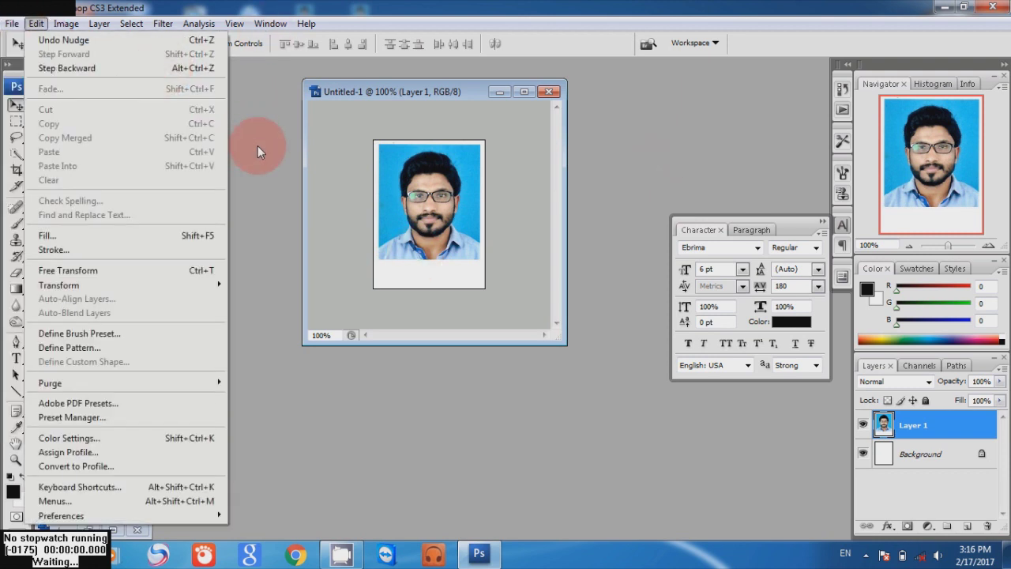
key(ctrl+m)
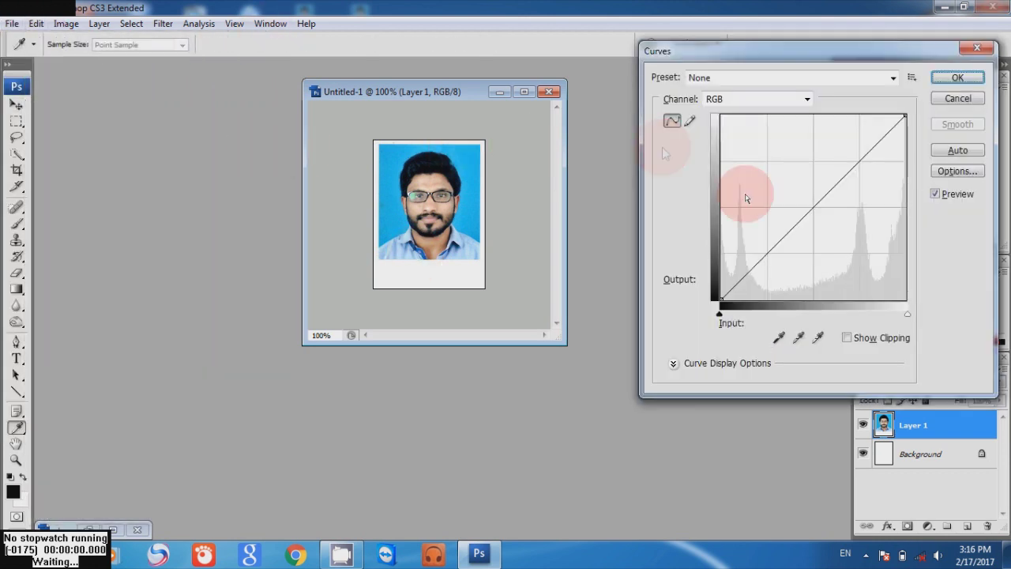
click(811, 205)
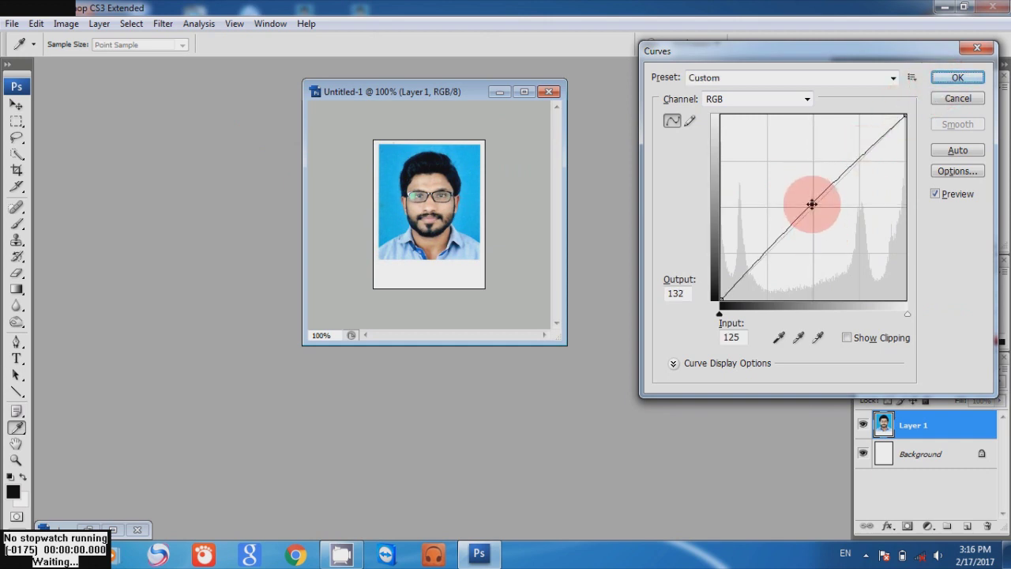
click(957, 78)
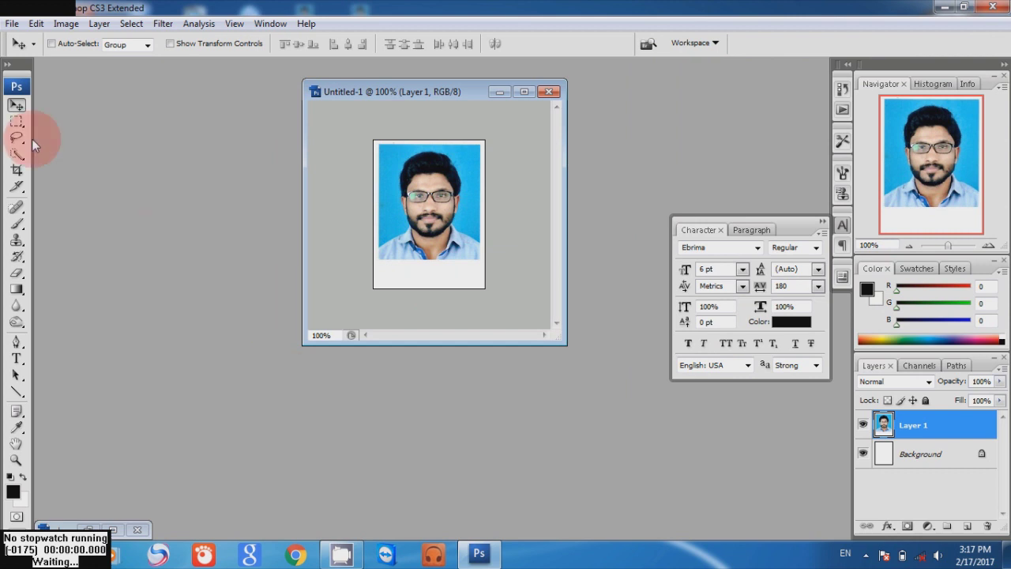
click(17, 358)
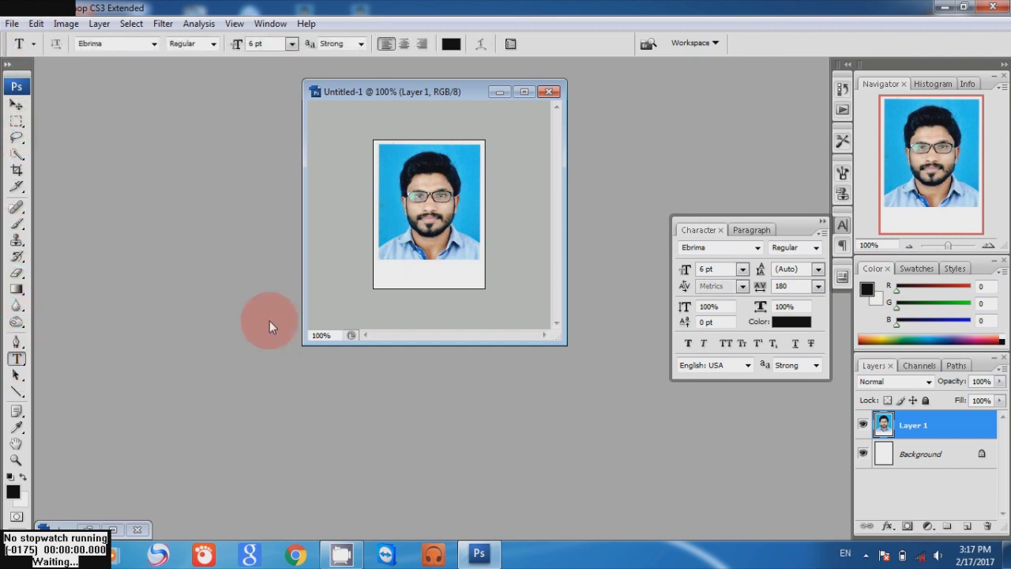
click(381, 272)
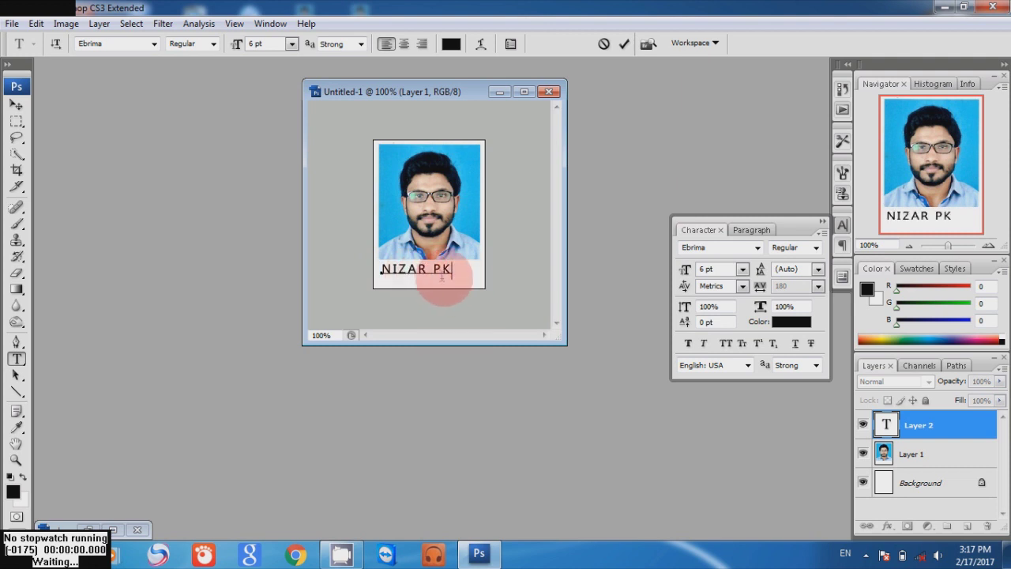
drag(475, 283, 482, 280)
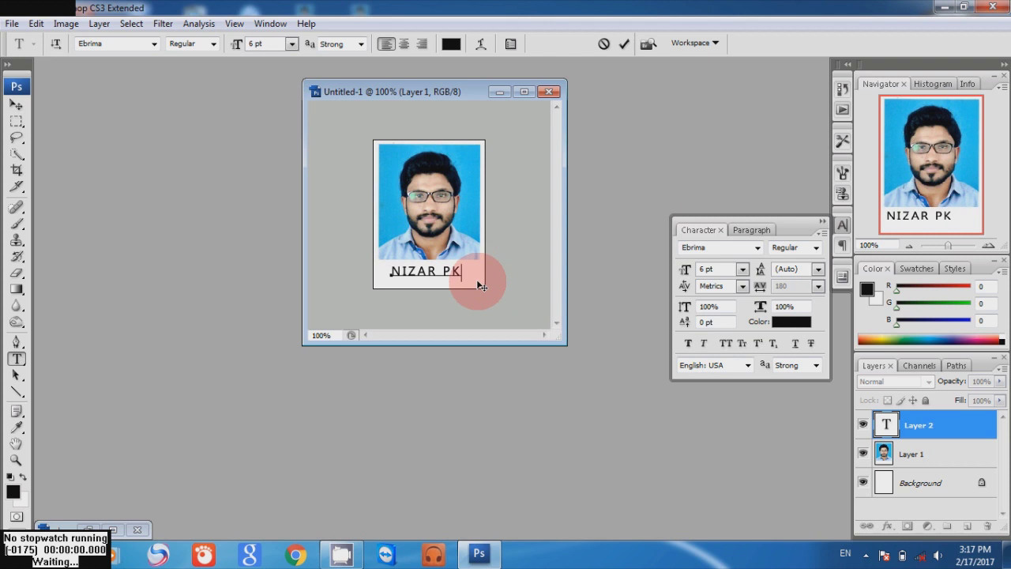
click(17, 104)
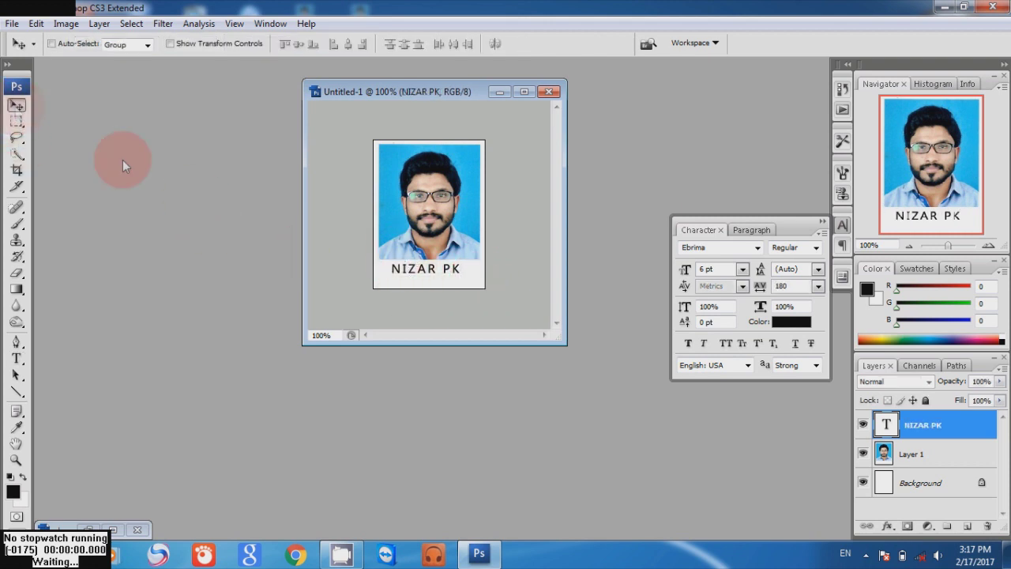
Complete the date line 10/02/2017 beneath the name
click(17, 357)
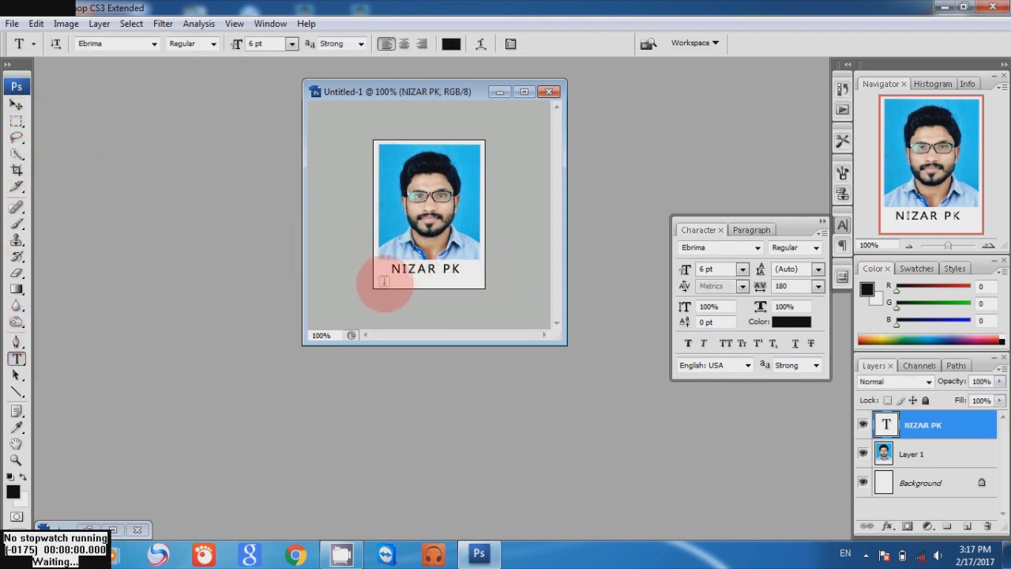
click(386, 281)
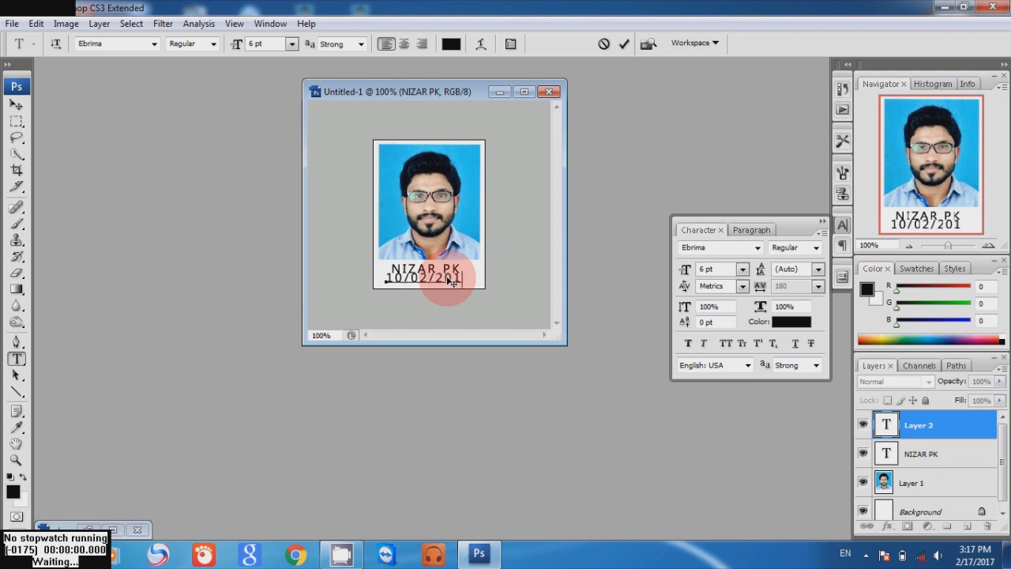
text(7)
click(16, 104)
Set the 10/02/2017 date text in Monotype Corsiva
click(928, 456)
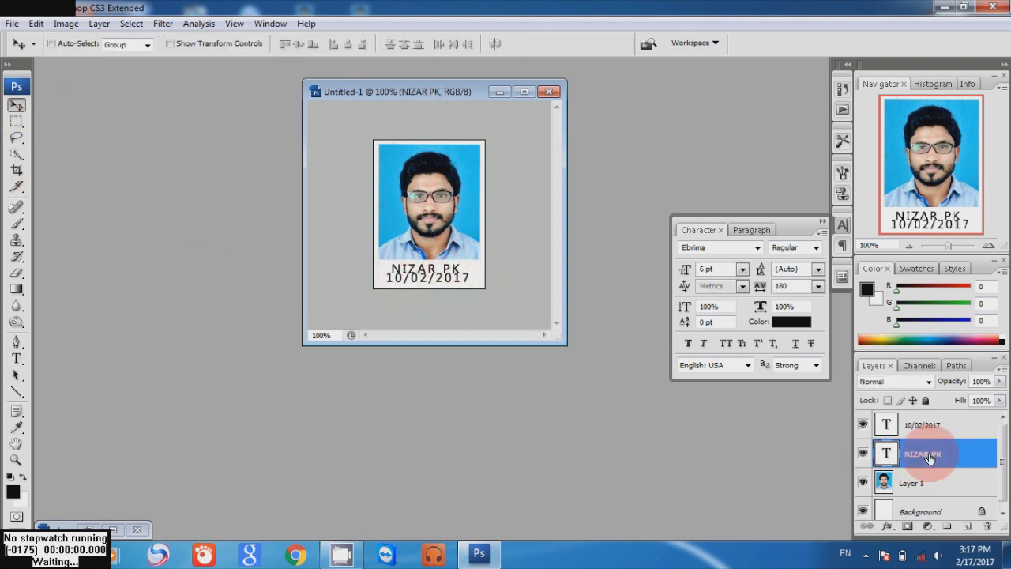
click(919, 427)
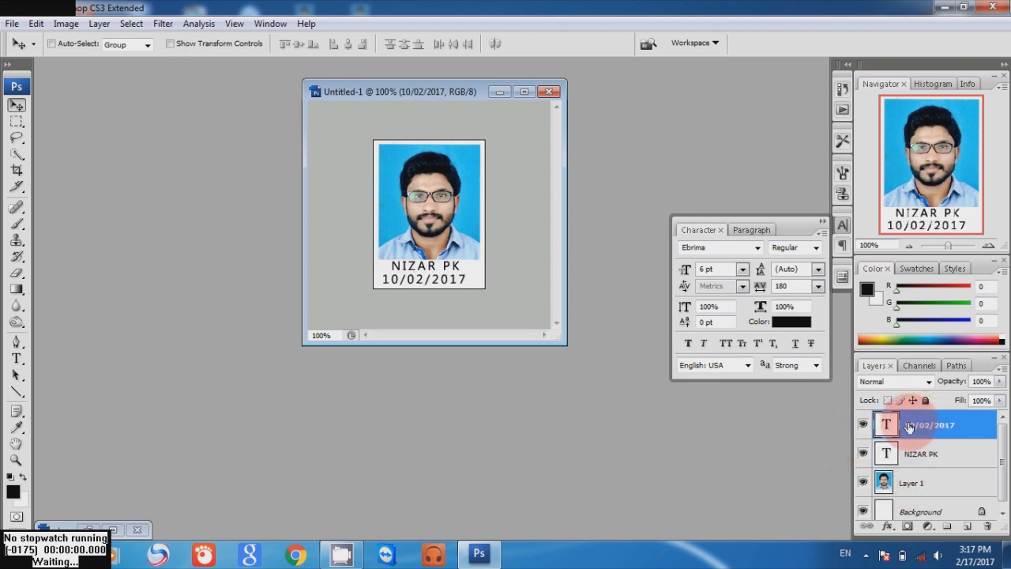
click(952, 461)
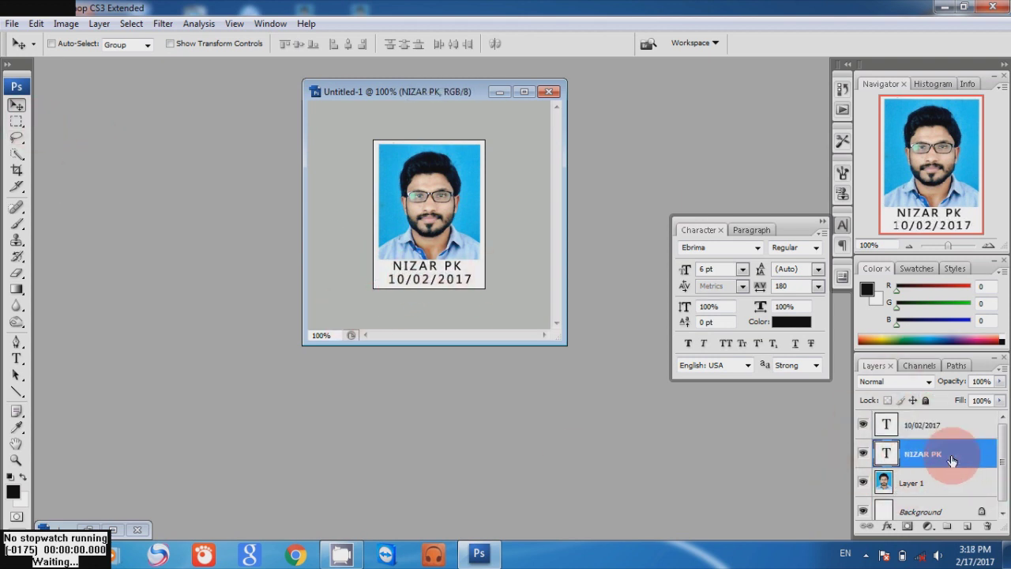
click(17, 358)
drag(386, 278, 514, 280)
click(127, 45)
key(Up)
key(Down)
key(Down)
key(Down)
key(Down)
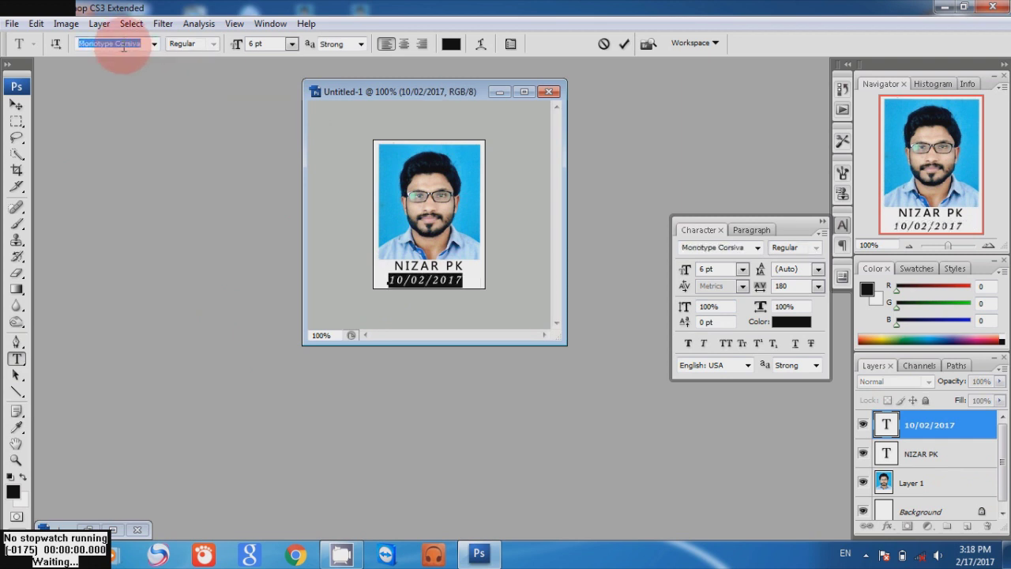
click(17, 105)
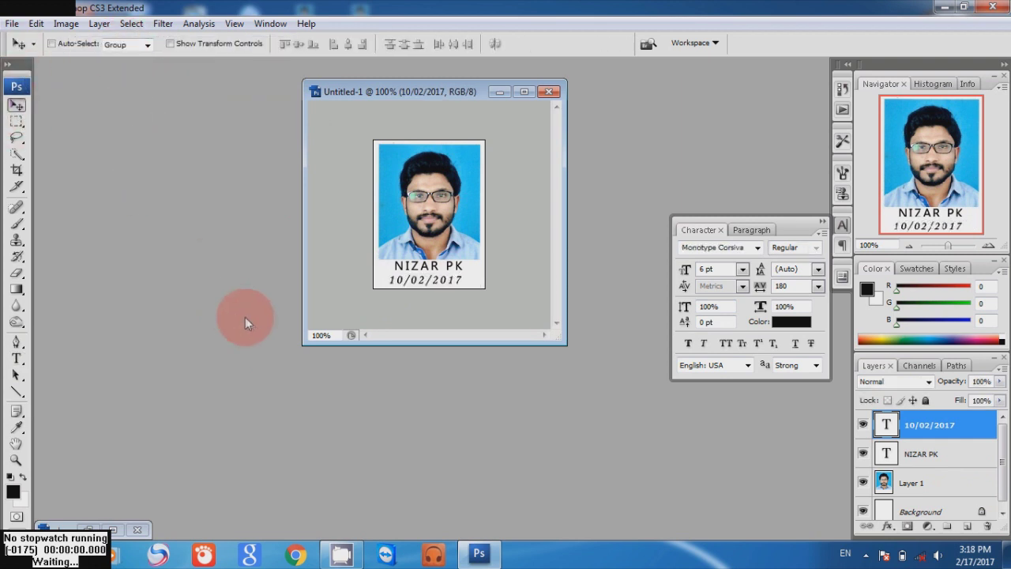
Save the image as a JPEG named 'psc photo' on the Desktop
click(12, 23)
click(37, 198)
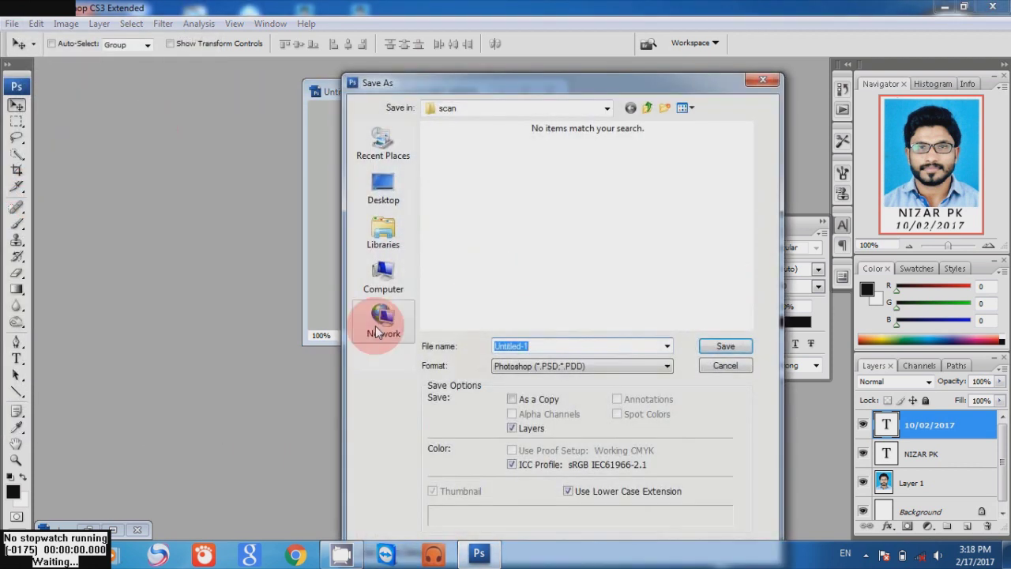
click(664, 365)
click(513, 440)
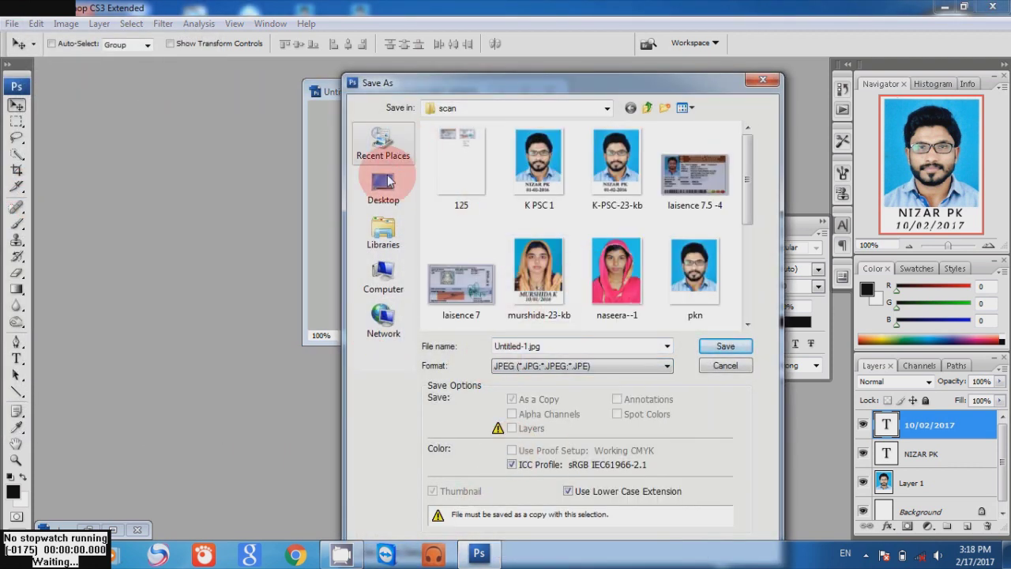
click(382, 189)
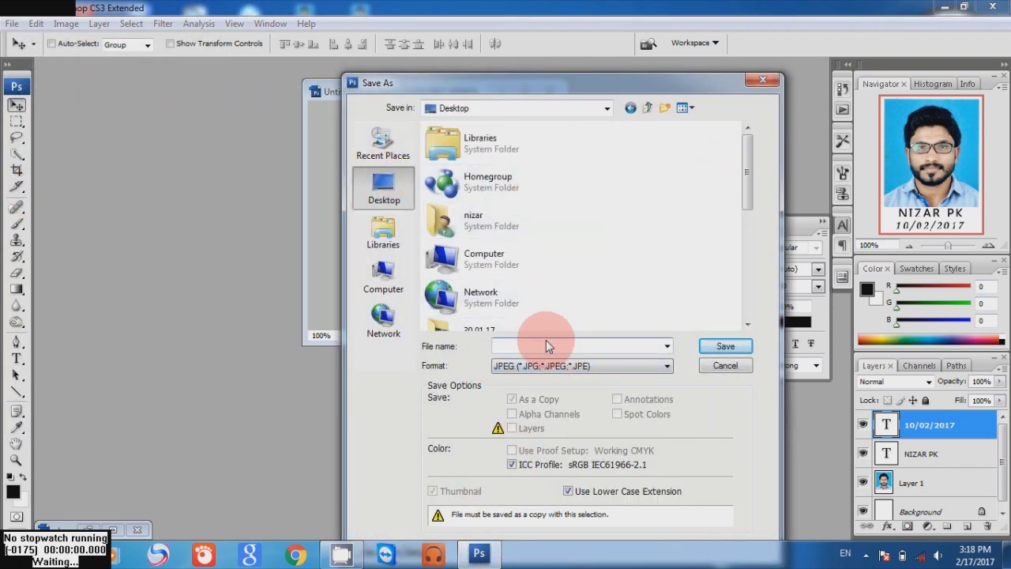
text(psc pho)
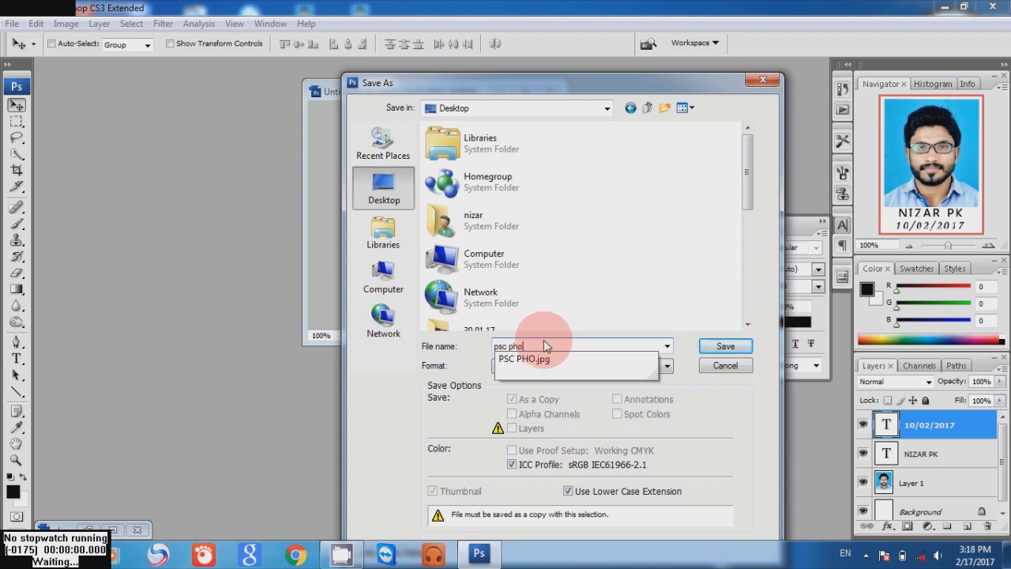
text(to)
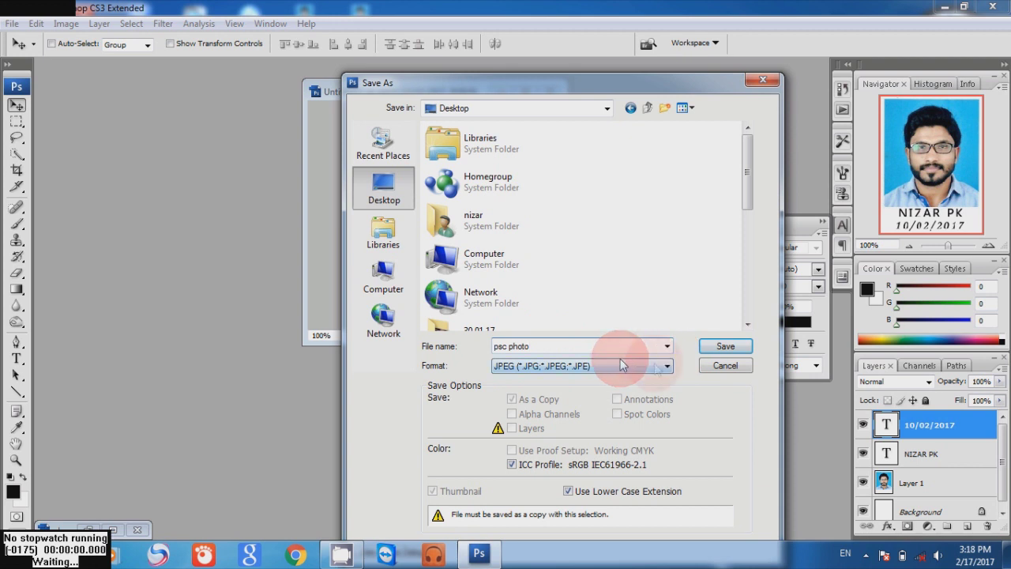
click(719, 347)
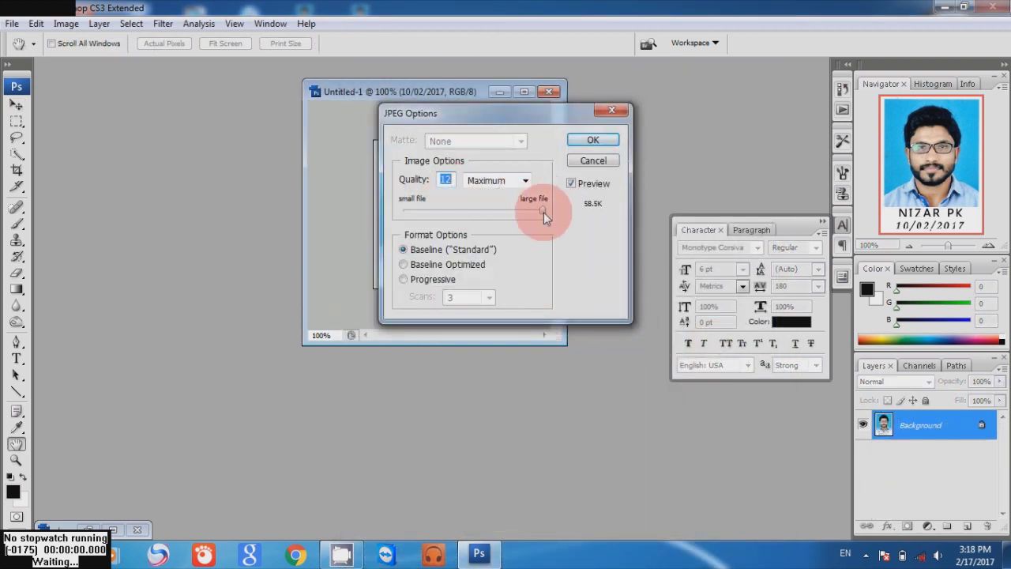
Accept maximum JPEG quality, then confirm psc photo's Properties show 52.9 KB
click(572, 138)
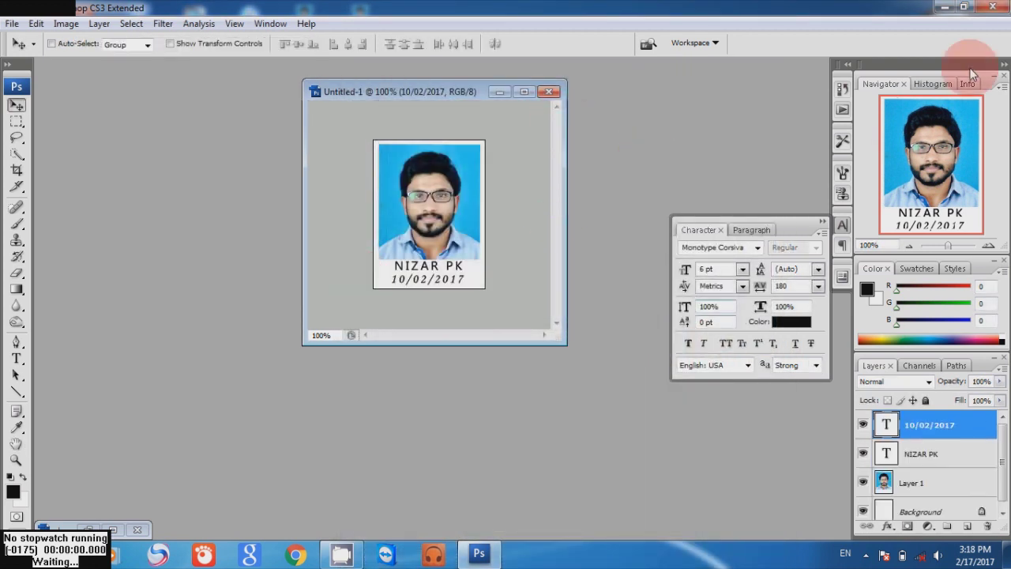
click(946, 6)
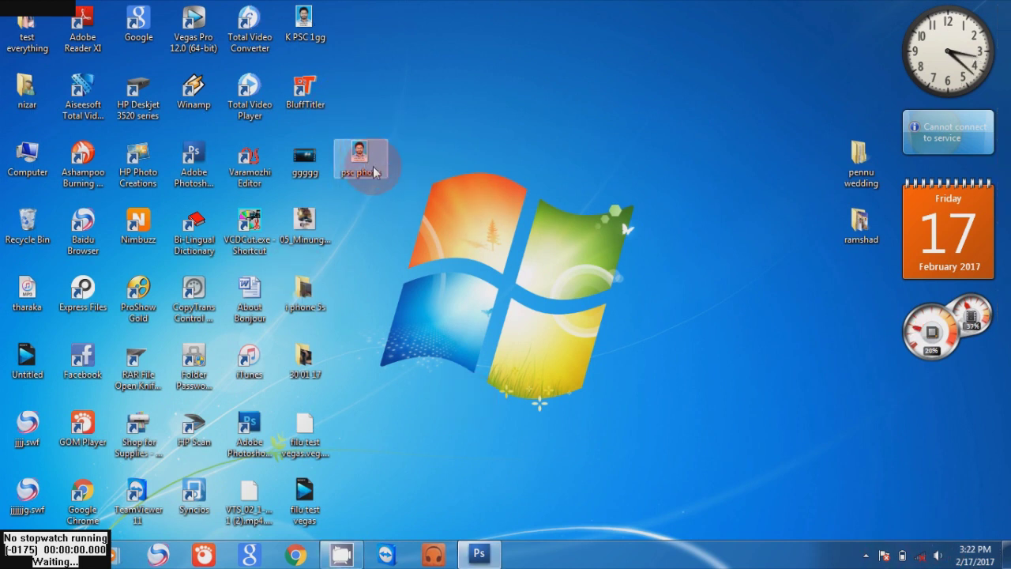
click(366, 153)
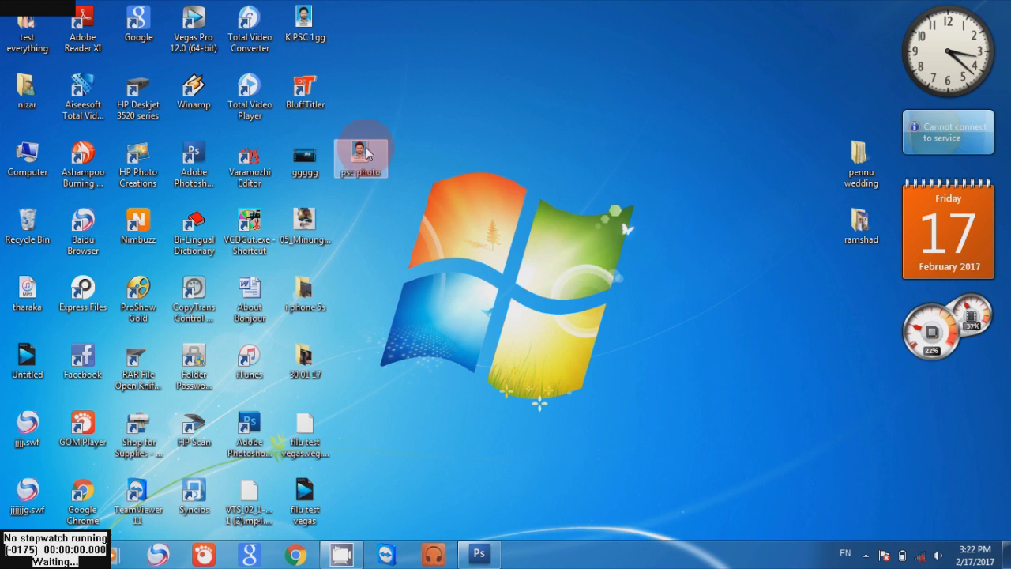
right_click(366, 155)
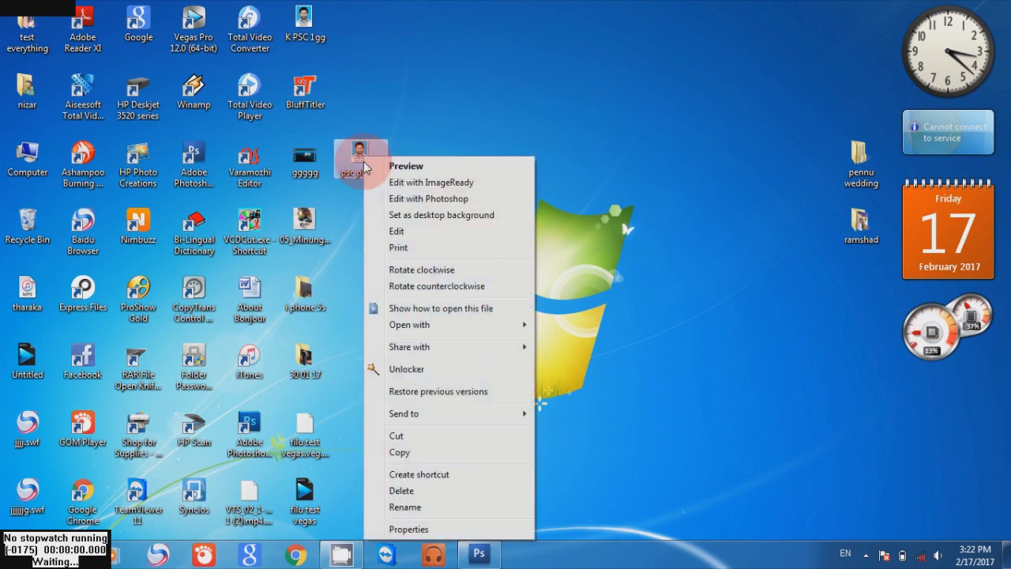
click(383, 531)
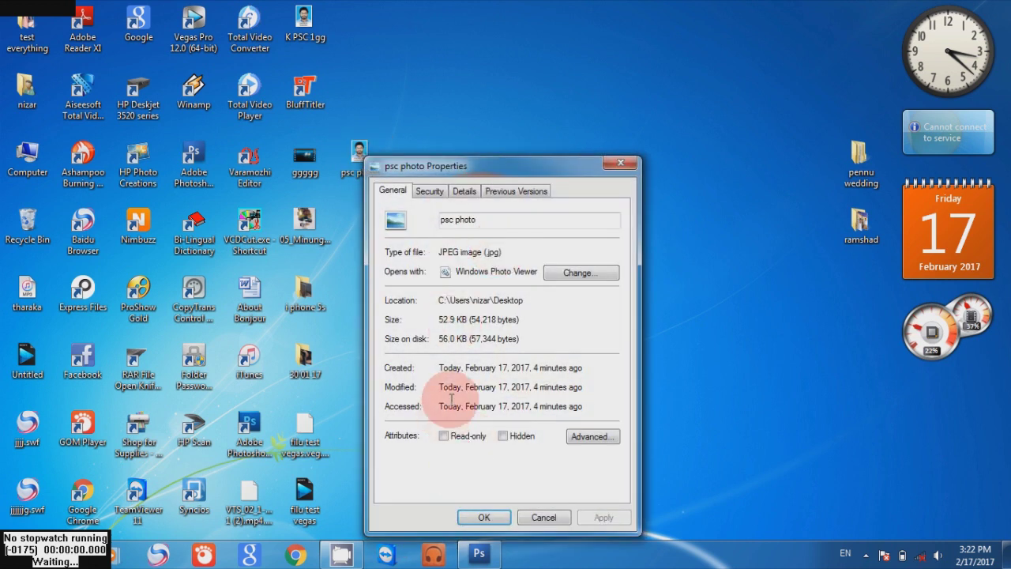
drag(456, 320, 436, 320)
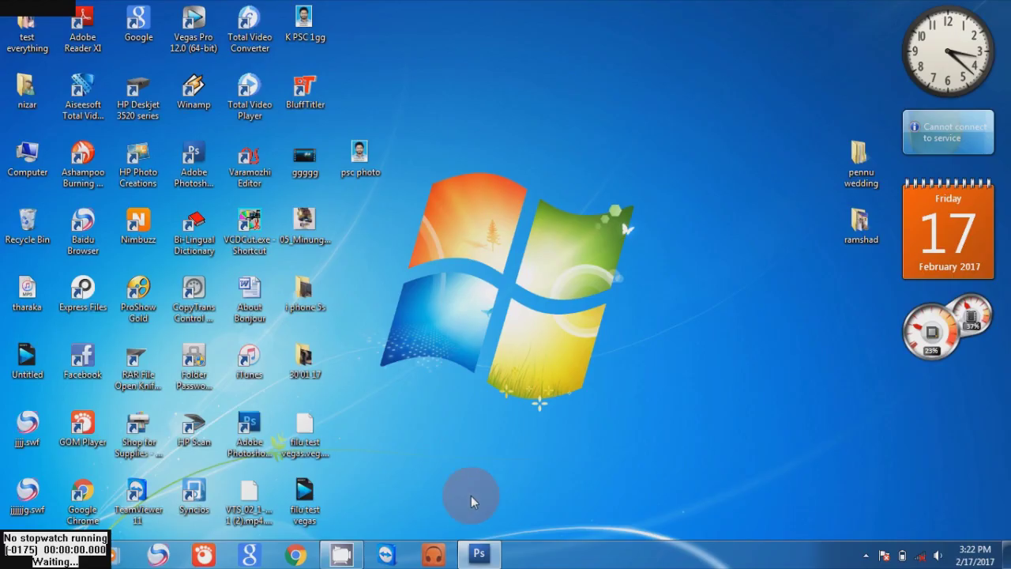
Restore Photoshop and verify a 150 × 200 px image size in Save for Web
click(480, 555)
click(281, 252)
click(13, 23)
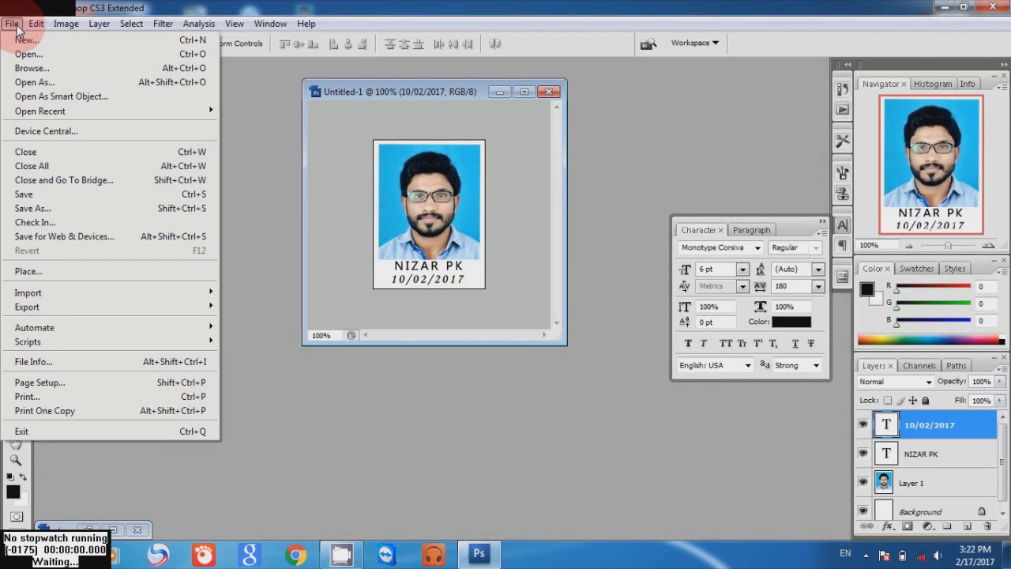
click(67, 237)
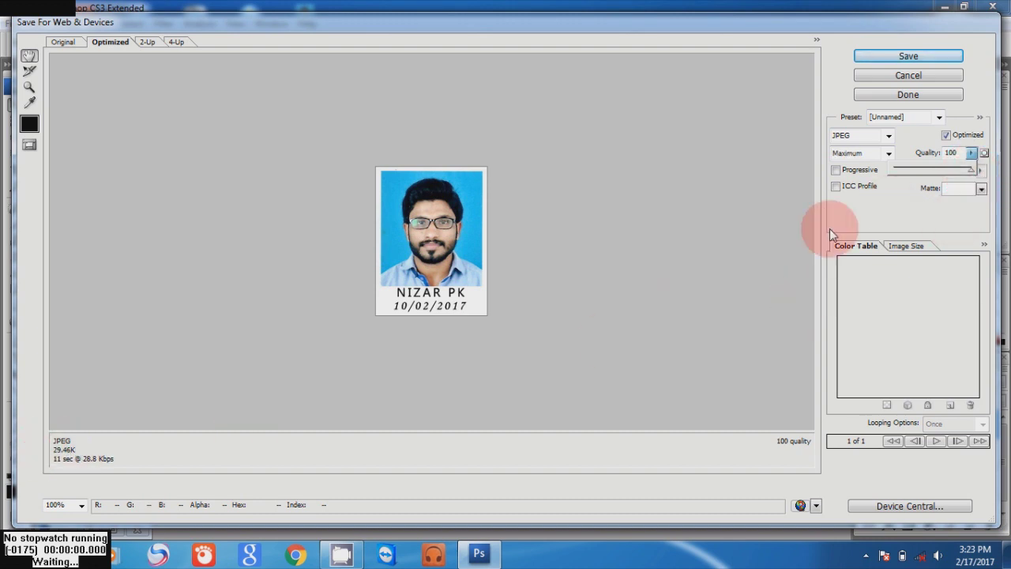
click(906, 246)
double_click(884, 314)
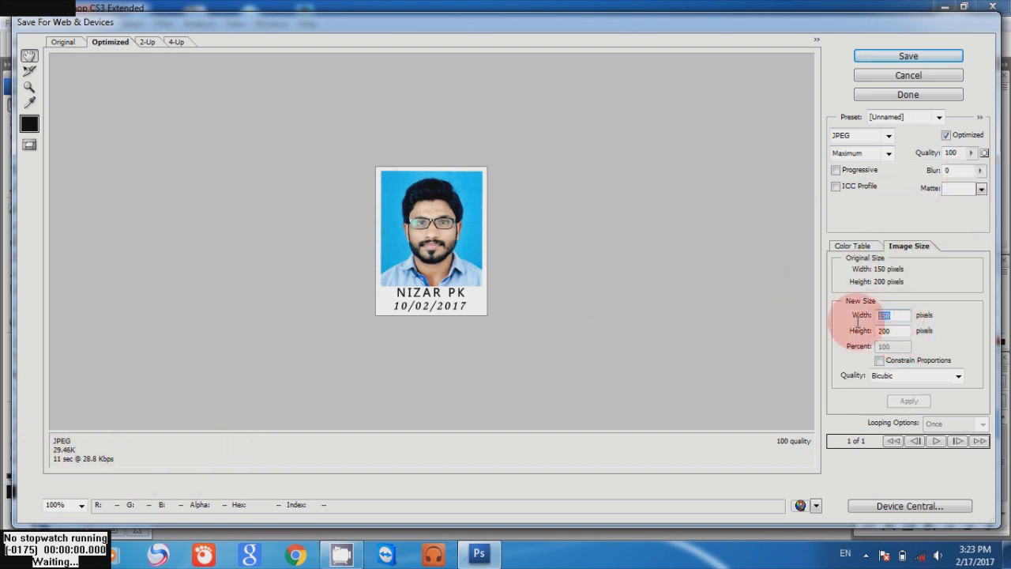
double_click(875, 331)
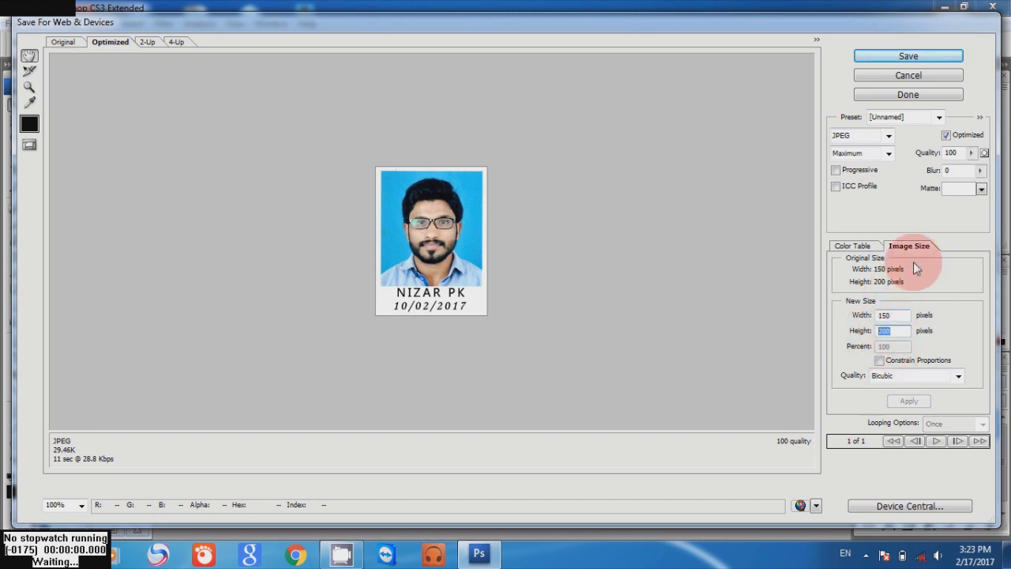
click(861, 248)
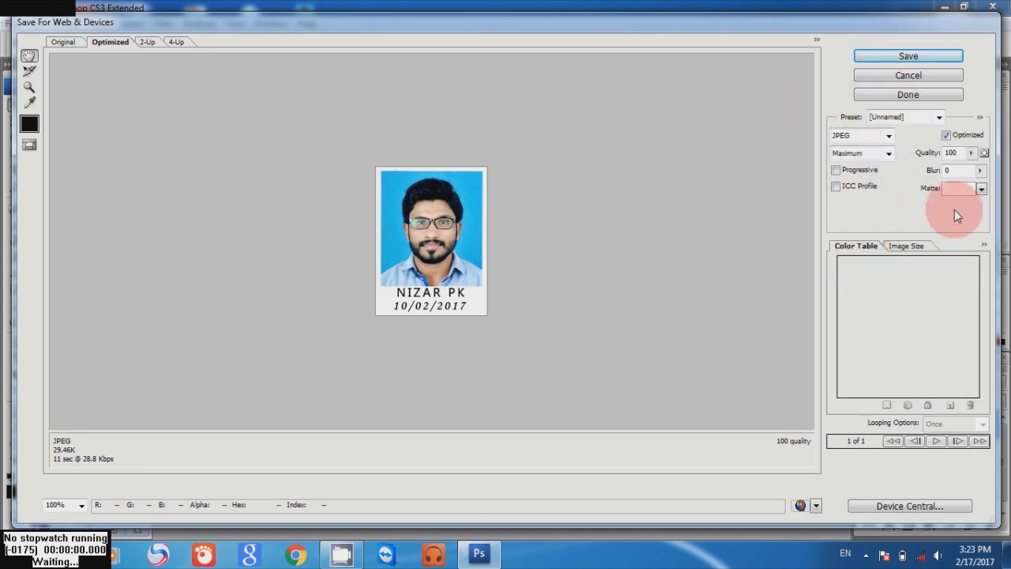
Save the optimized JPEG to the Desktop as 'psc for web'
click(908, 56)
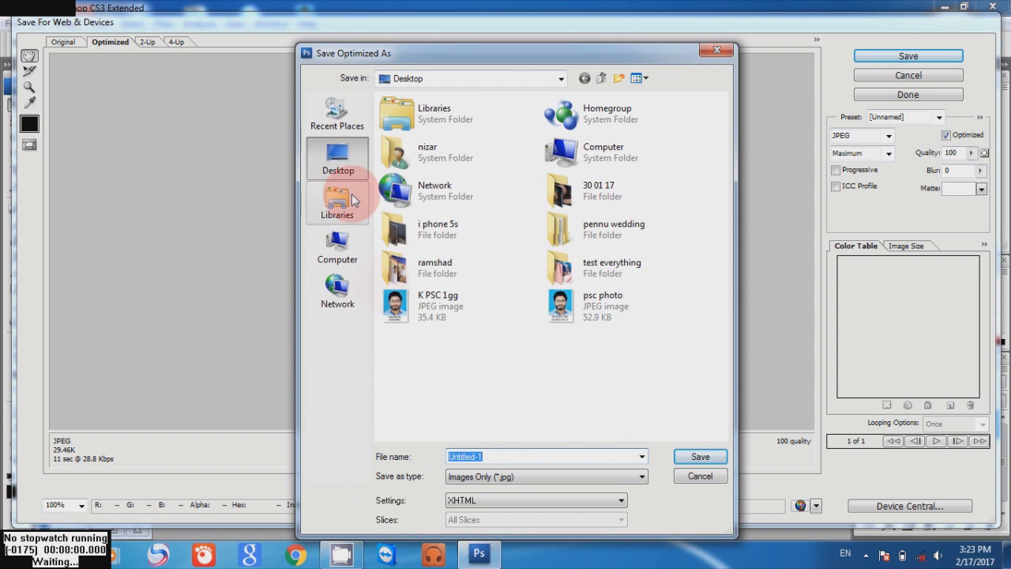
click(348, 170)
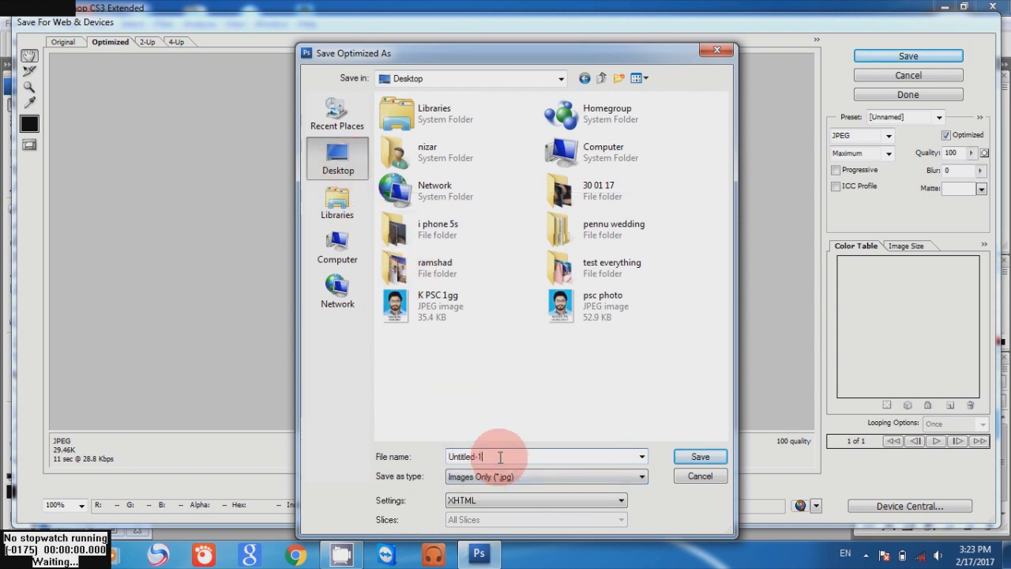
key(BackSpace)
key(BackSpace)
key(BackSpace)
text(ps)
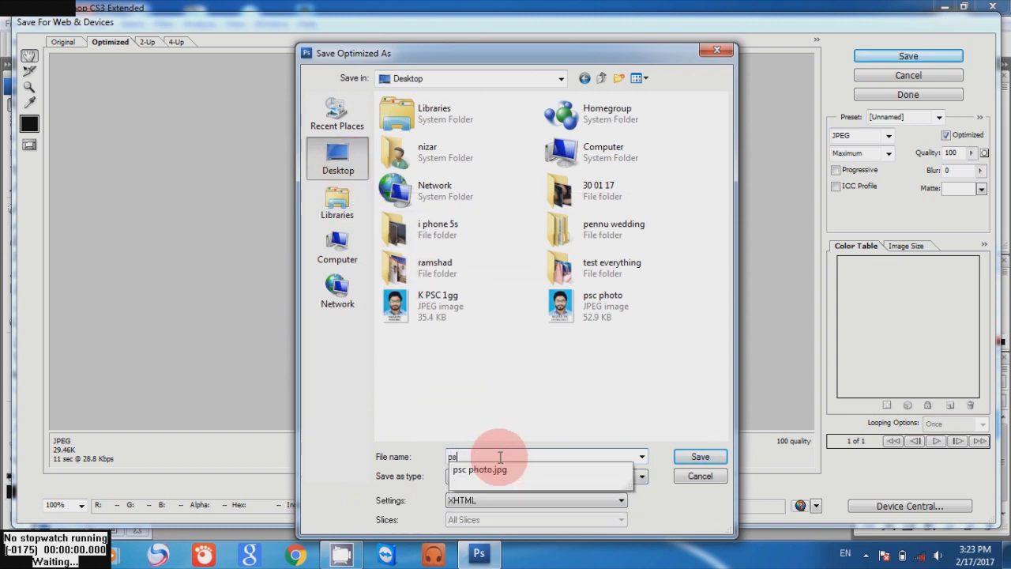
text(c for web)
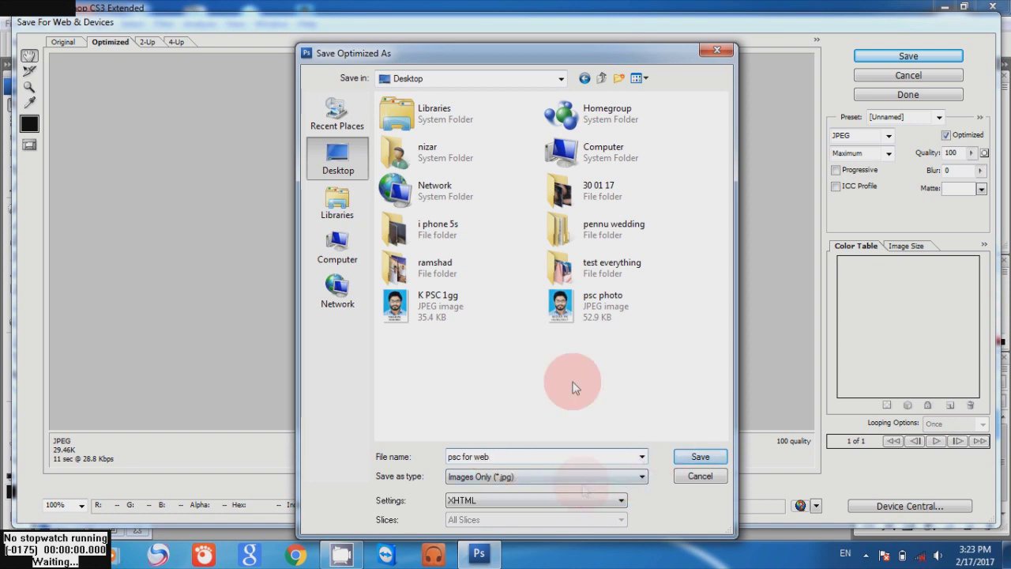
click(695, 455)
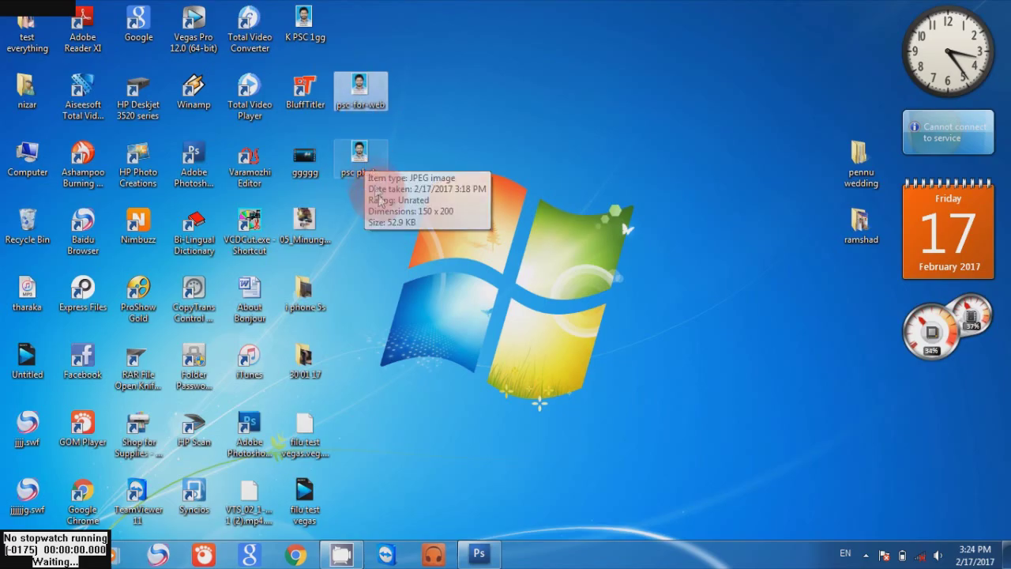
Check in psc-for-web's Properties that its size is 29.4 KB
right_click(363, 89)
click(408, 462)
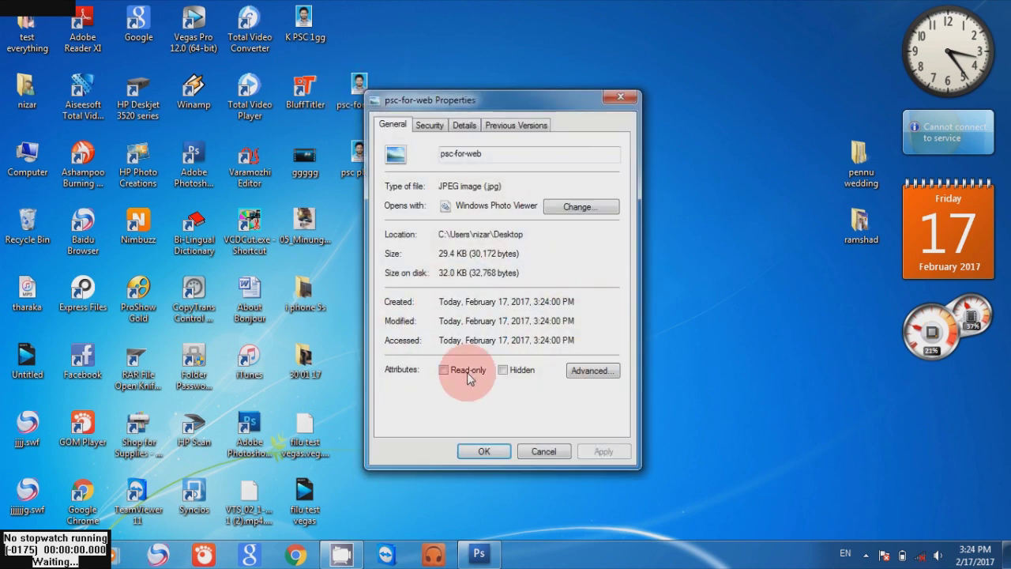
drag(461, 261, 455, 263)
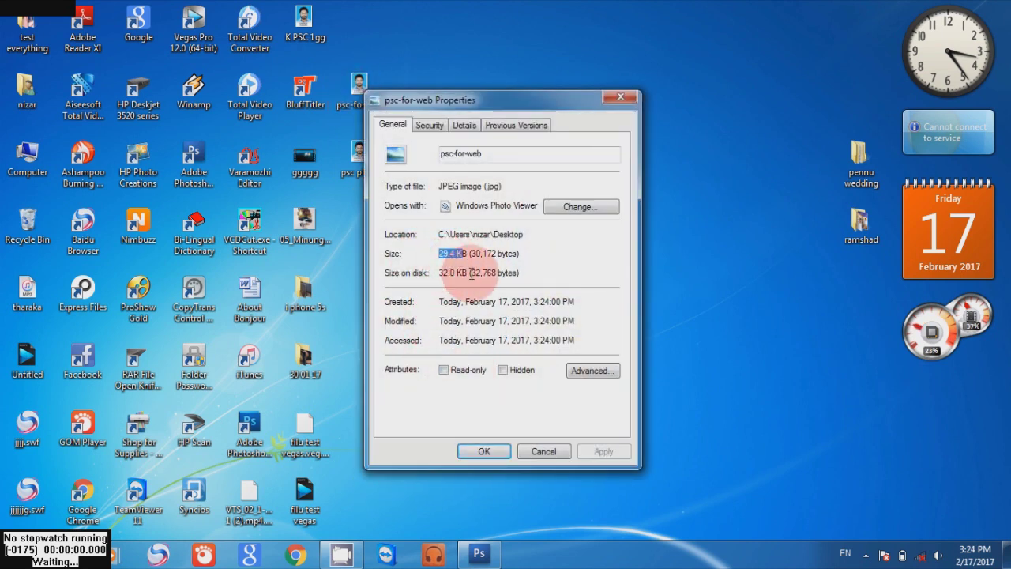